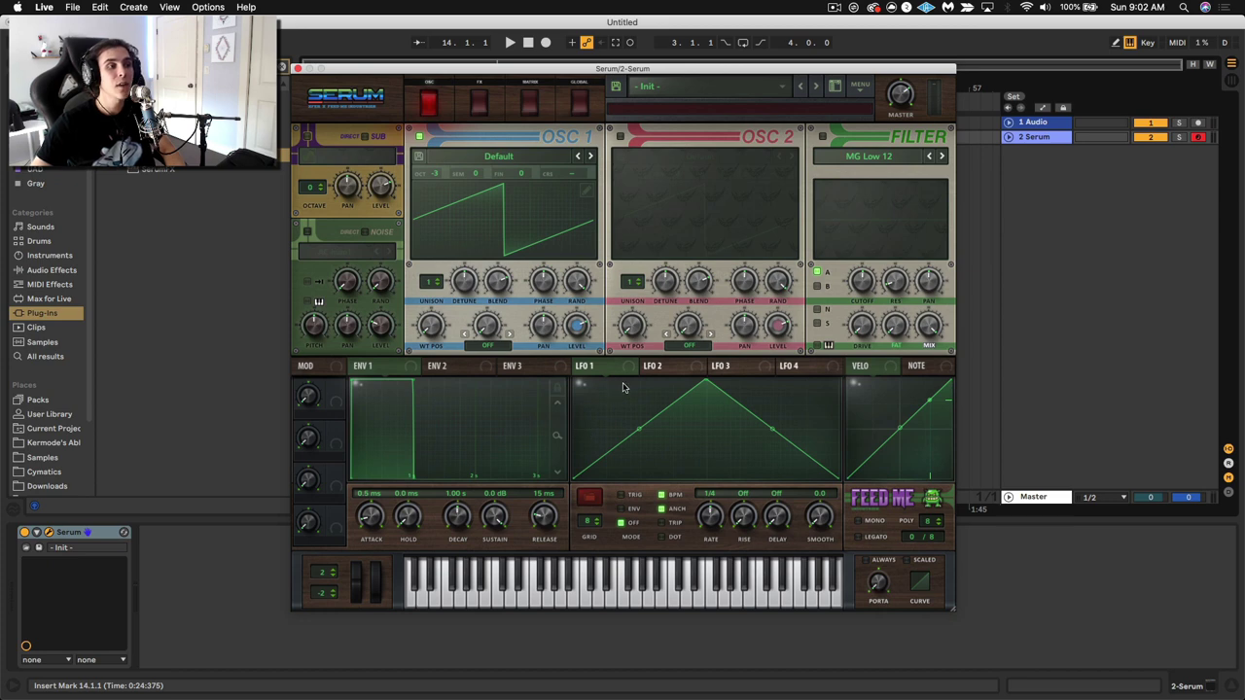
Free-run LFO 1 at about 41.2 Hz and route it to OSC 1's Sync (No Window) warp
{"action": "left_click", "coordinate": [660, 494]}
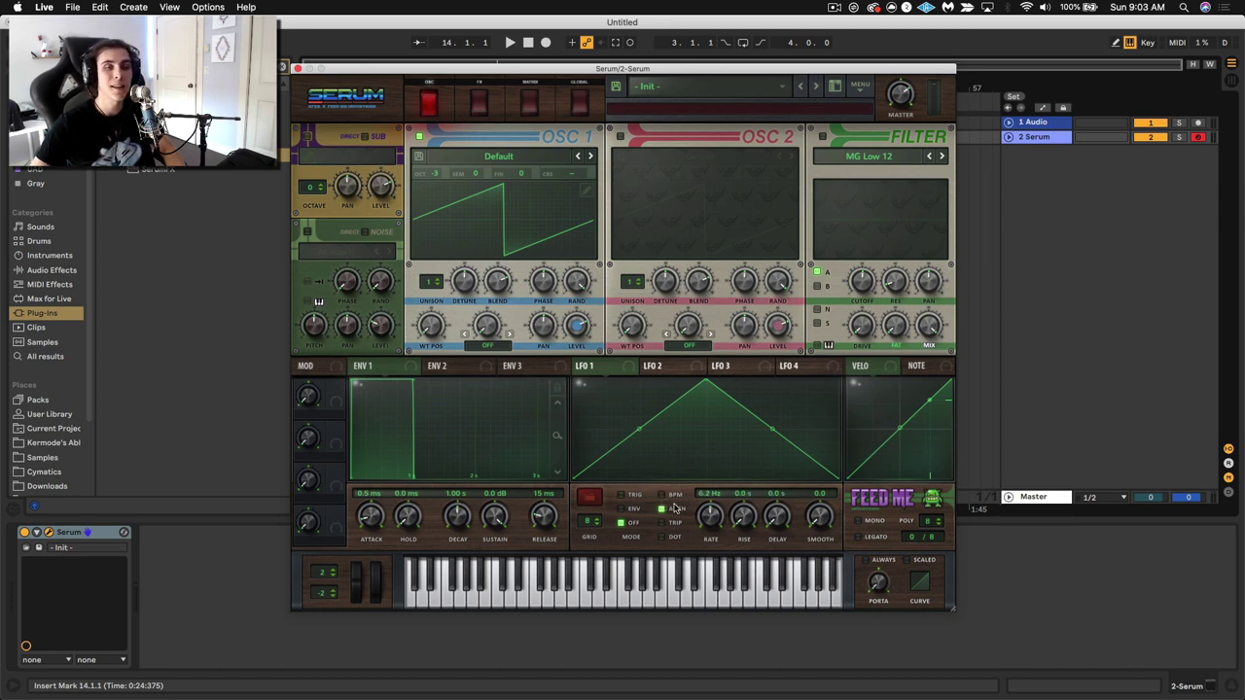
{"action": "left_click_drag", "start_coordinate": [708, 513], "coordinate": [711, 467]}
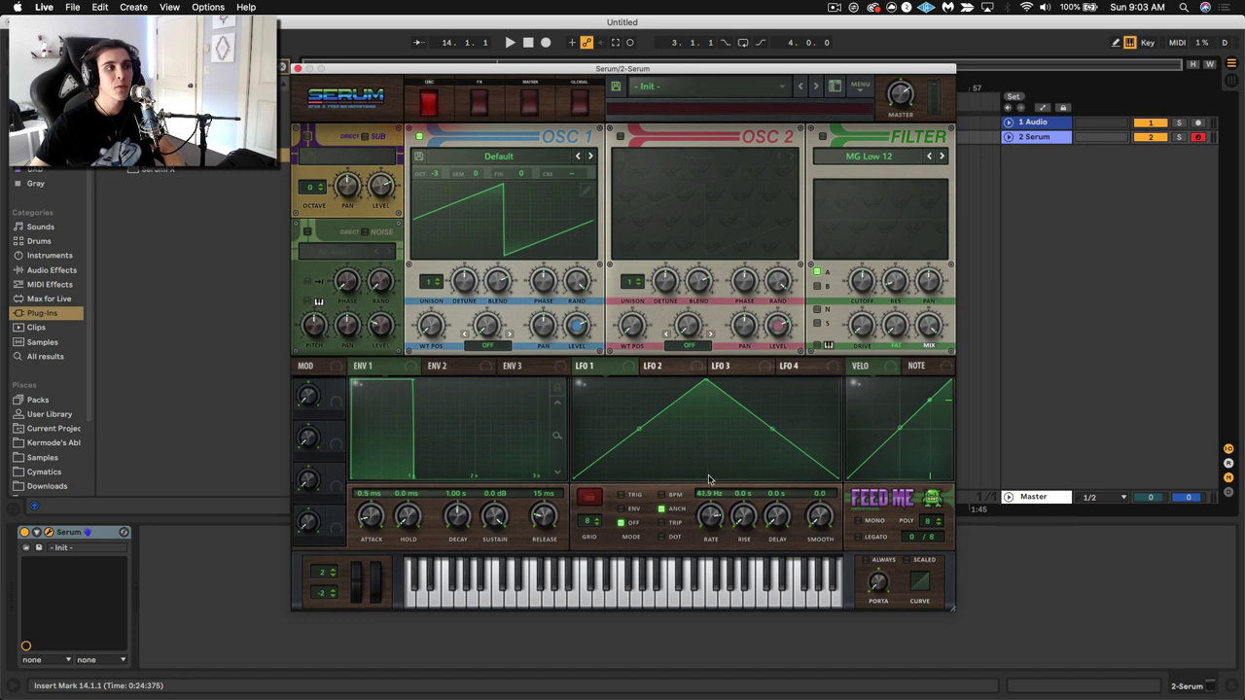
{"action": "left_click", "coordinate": [502, 346]}
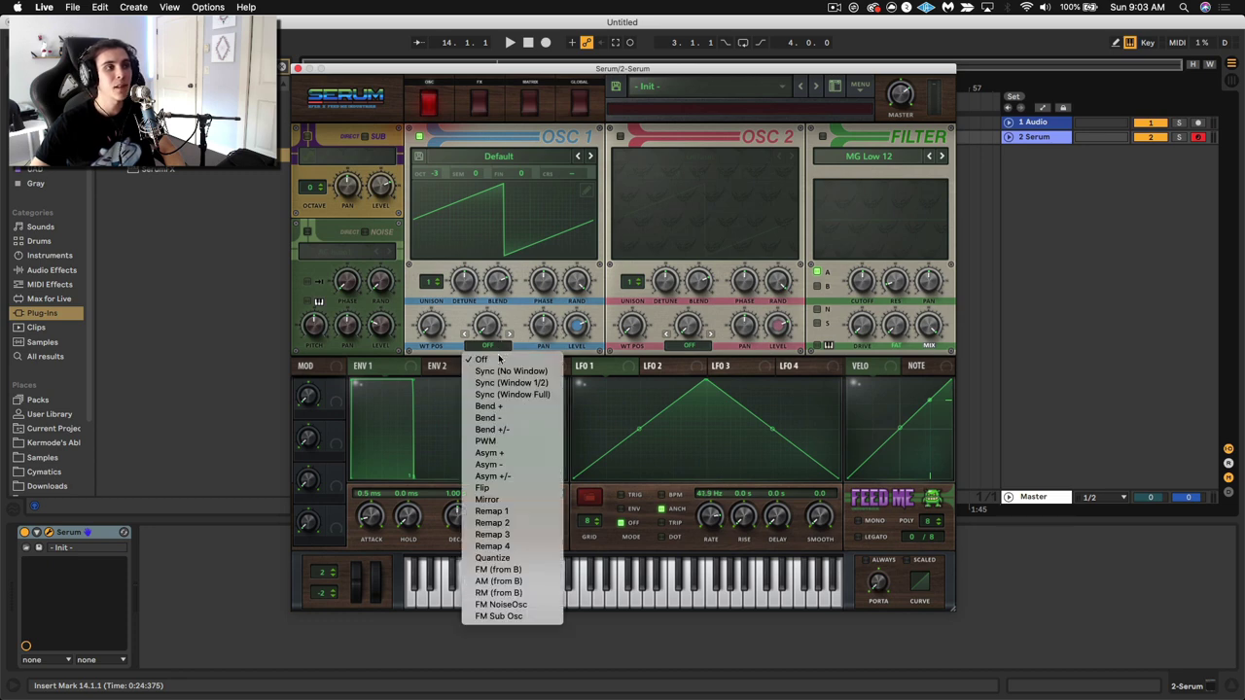
{"action": "left_click", "coordinate": [508, 370]}
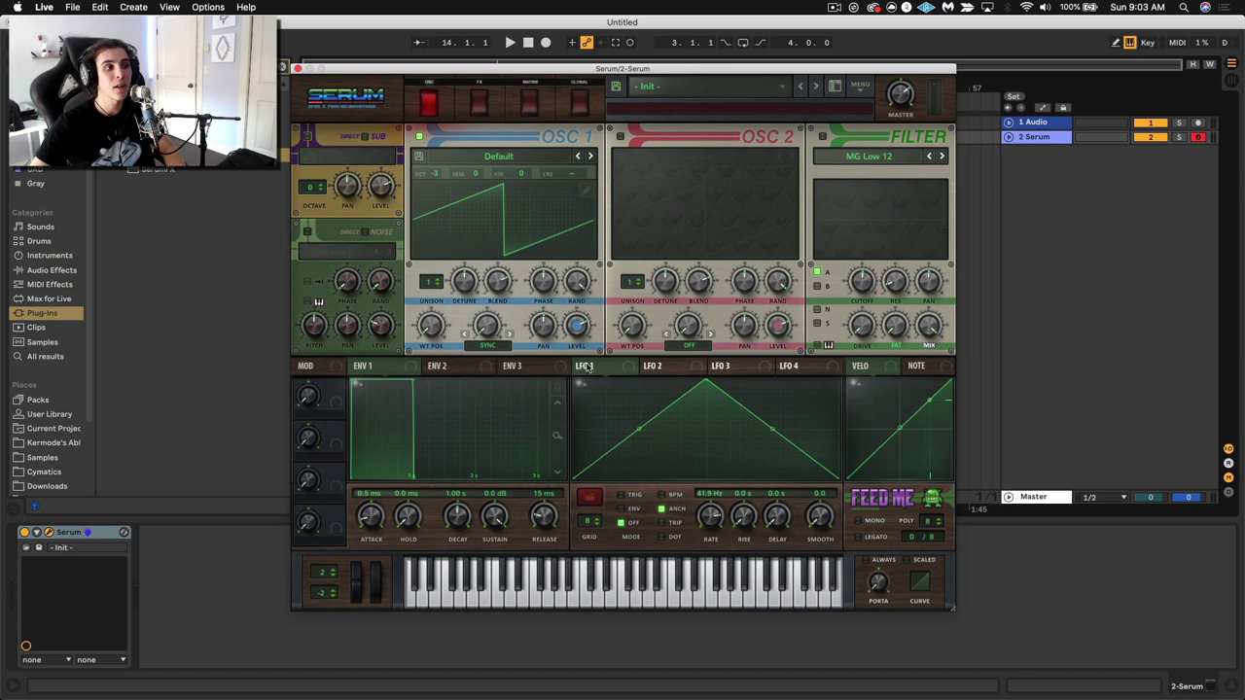
{"action": "left_click_drag", "start_coordinate": [578, 365], "coordinate": [494, 331]}
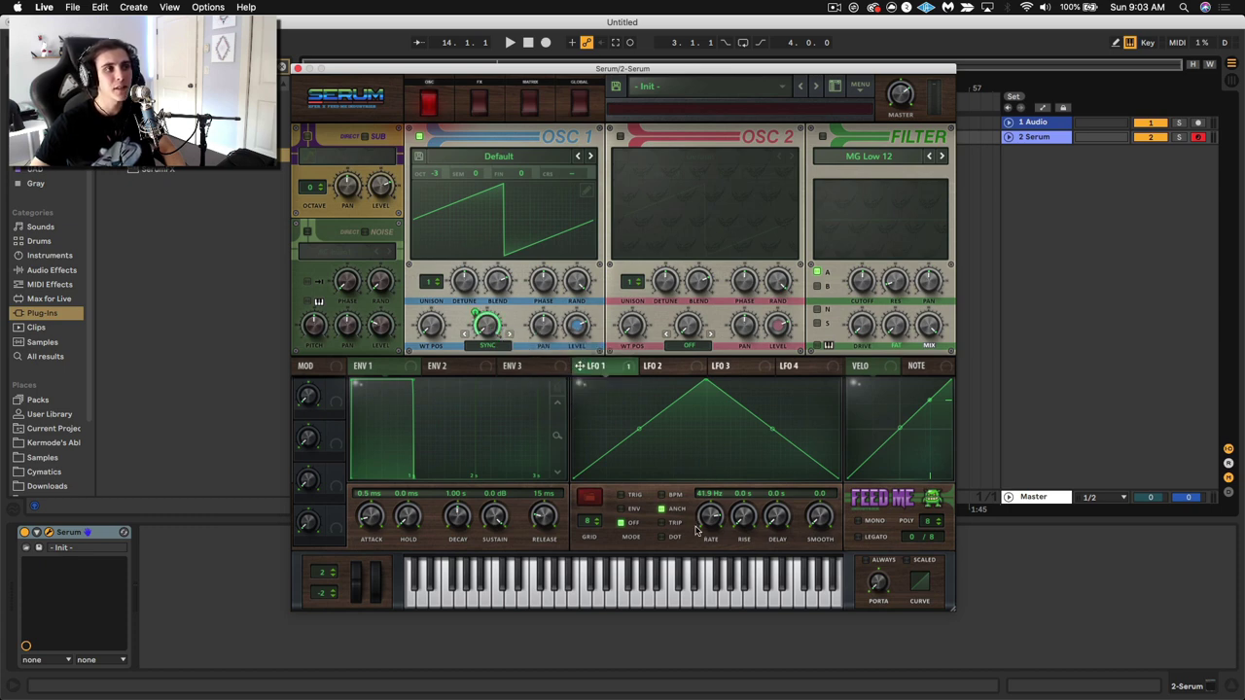
{"action": "key", "text": "a"}
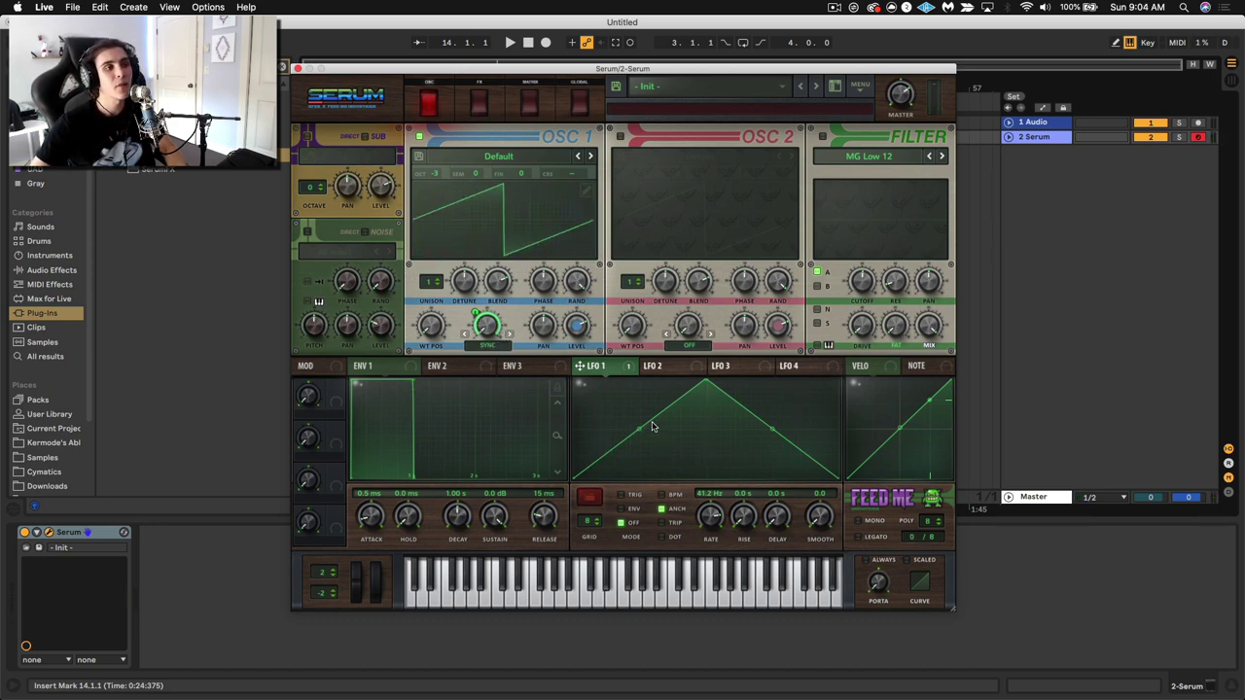
Redraw LFO 1 with a quick rise, a wide high plateau and an extra point before the drop
{"action": "left_click_drag", "start_coordinate": [653, 426], "coordinate": [621, 387]}
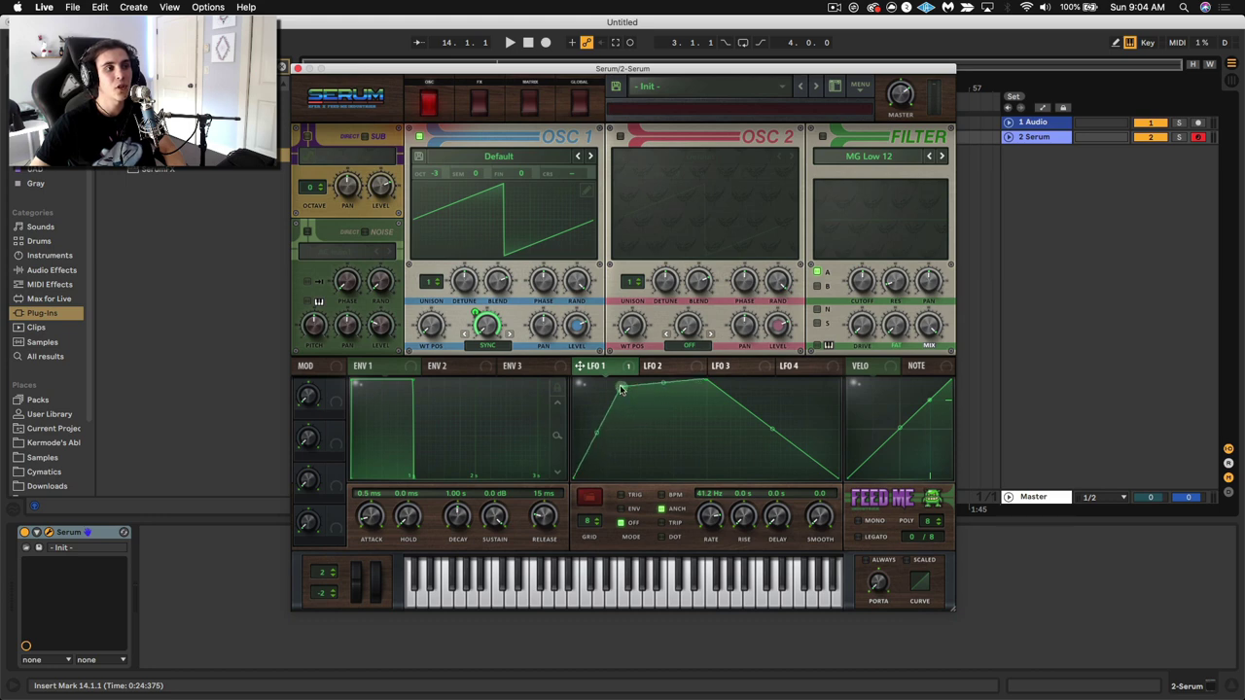
{"action": "left_click_drag", "start_coordinate": [707, 381], "coordinate": [813, 382]}
{"action": "left_click_drag", "start_coordinate": [619, 386], "coordinate": [626, 423]}
{"action": "double_click", "coordinate": [750, 381]}
{"action": "mouse_move", "coordinate": [751, 382]}
{"action": "left_mouse_down"}
{"action": "mouse_move", "coordinate": [749, 455]}
{"action": "mouse_move", "coordinate": [750, 382]}
{"action": "left_mouse_up"}
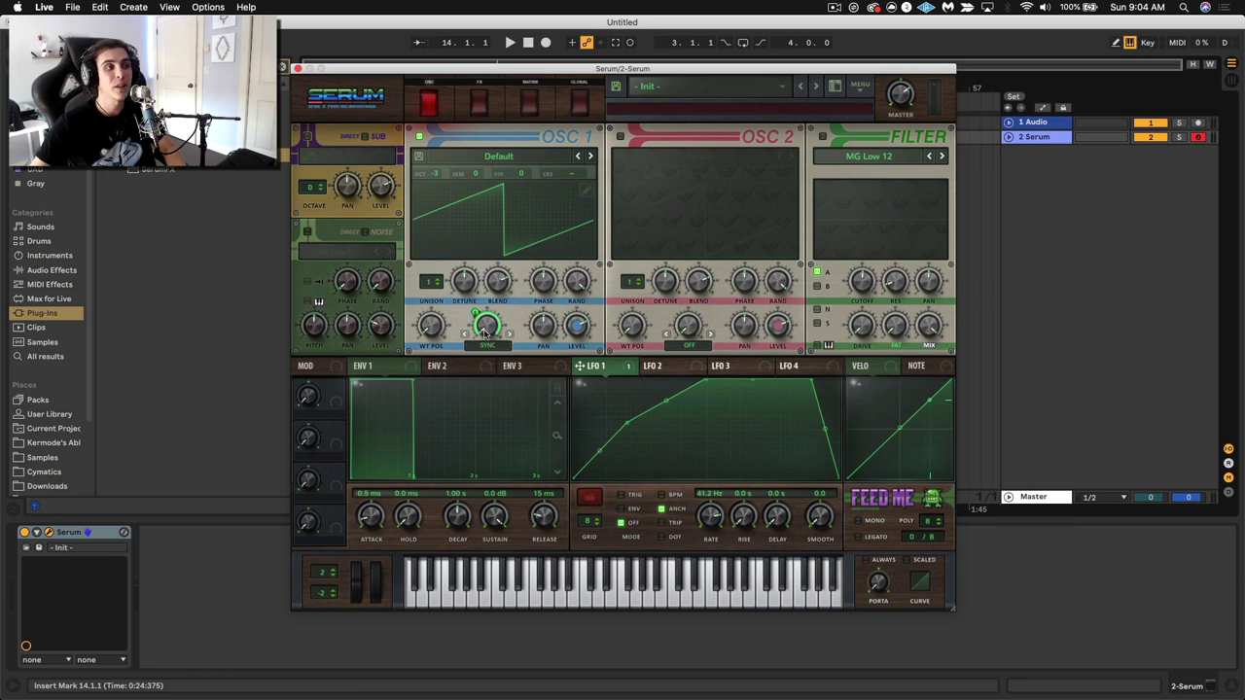
Load Chompuh into OSC 1, route LFO 1 to WT position, then step to the DNA wavetable
{"action": "left_click", "coordinate": [544, 156]}
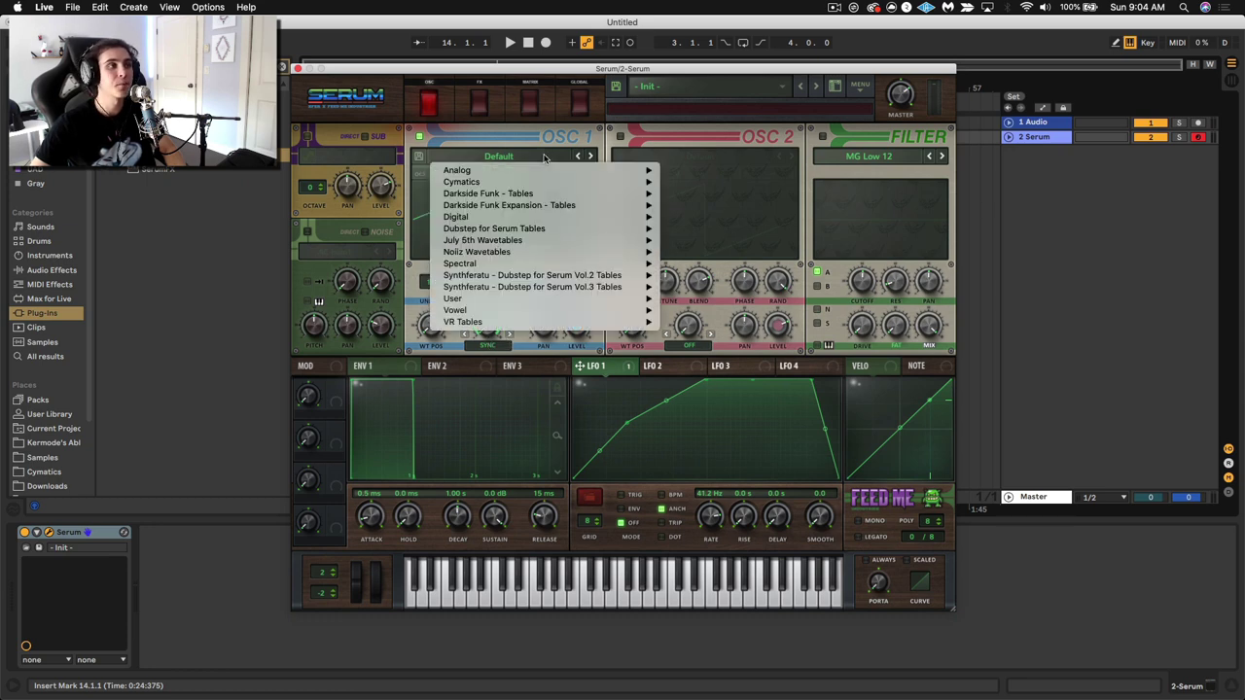
{"action": "mouse_move", "coordinate": [514, 298]}
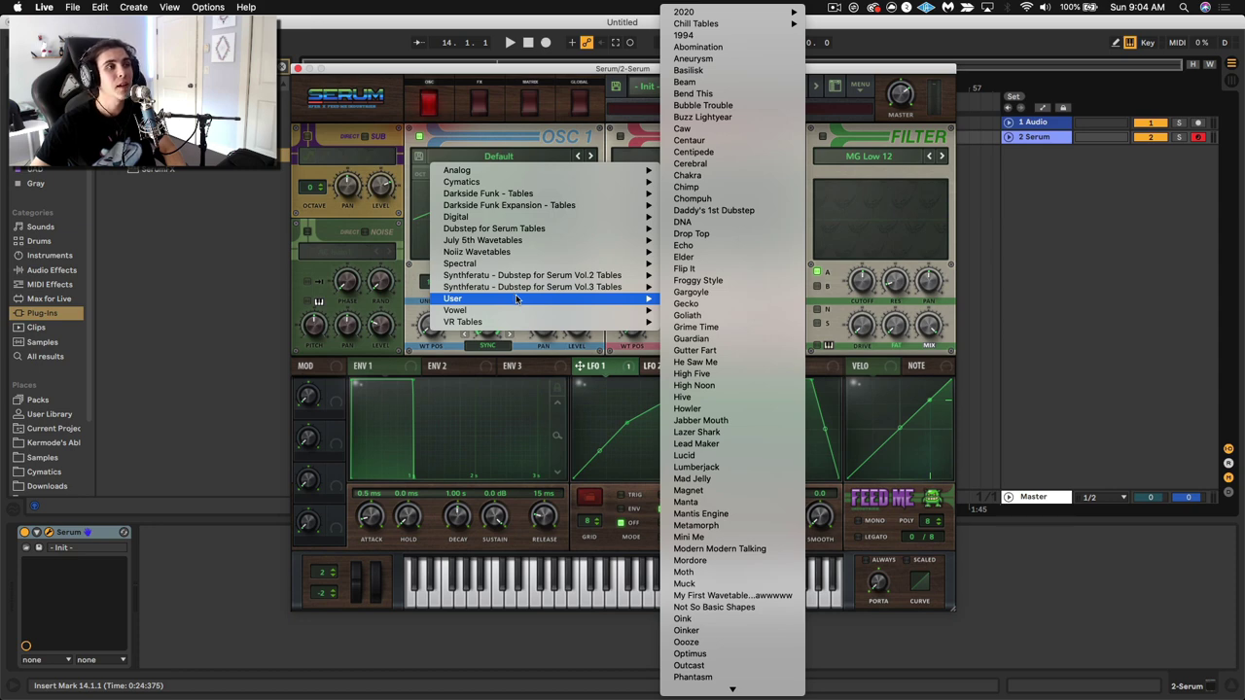
{"action": "left_click", "coordinate": [692, 198]}
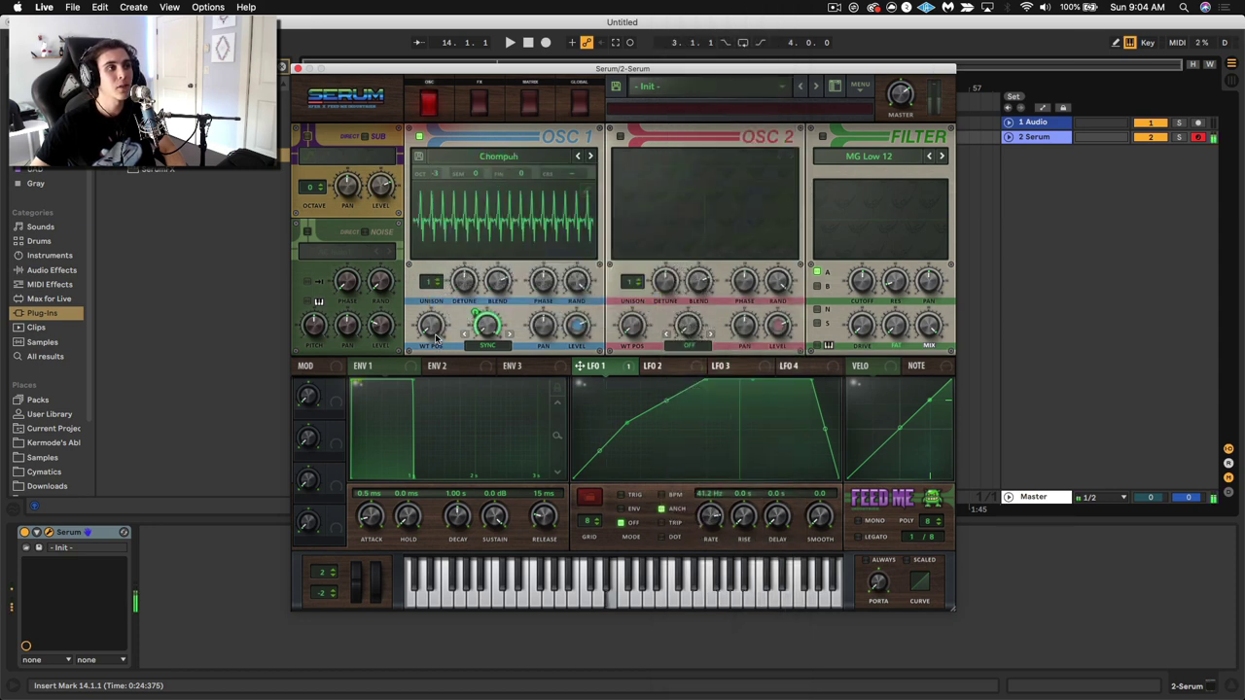
{"action": "left_click_drag", "start_coordinate": [579, 366], "coordinate": [431, 327]}
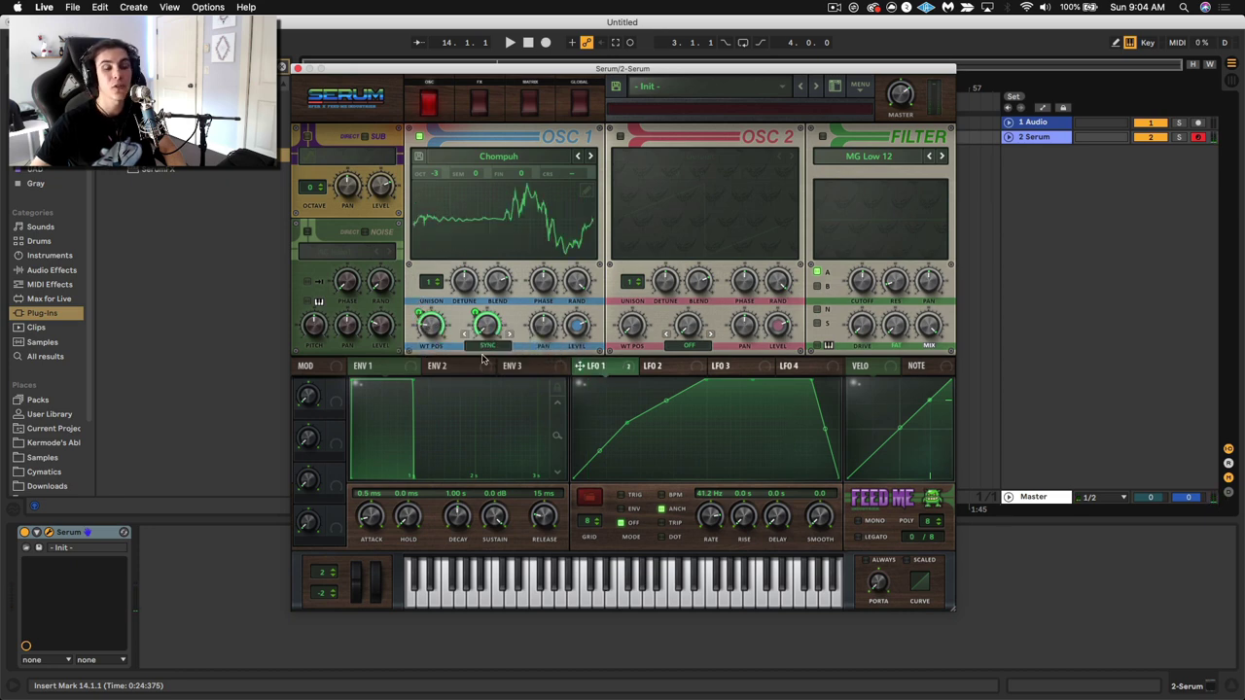
{"action": "key", "text": "a"}
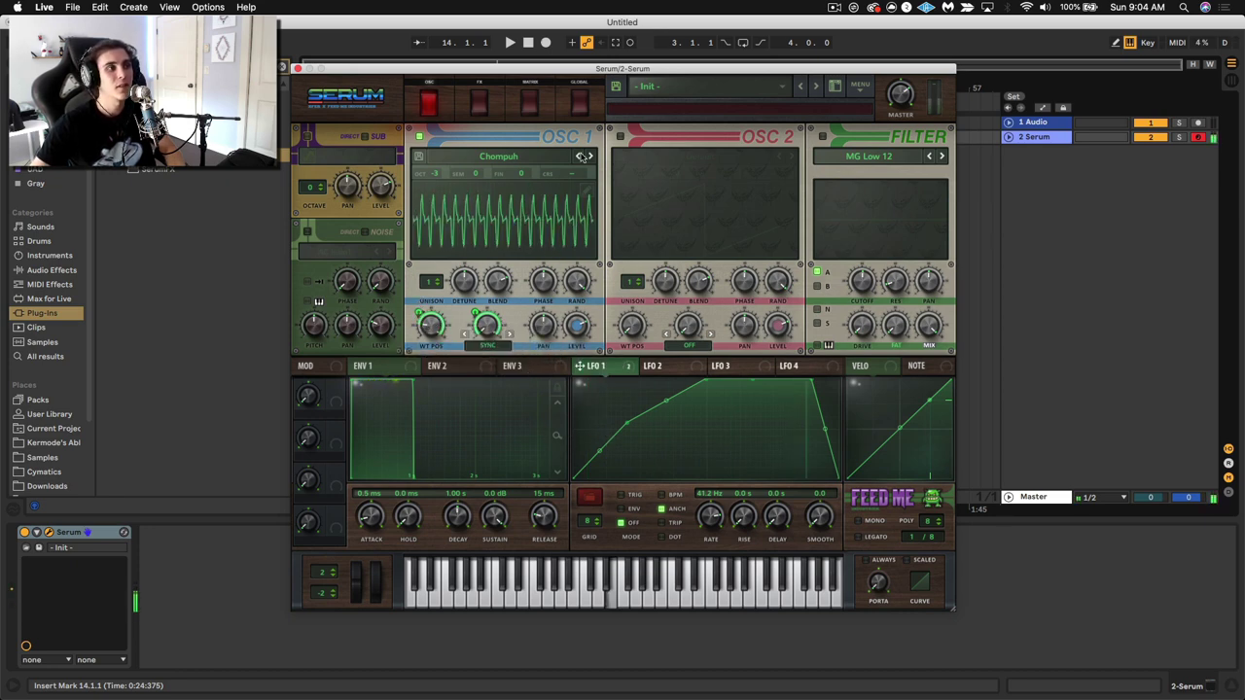
{"action": "left_click", "coordinate": [589, 155]}
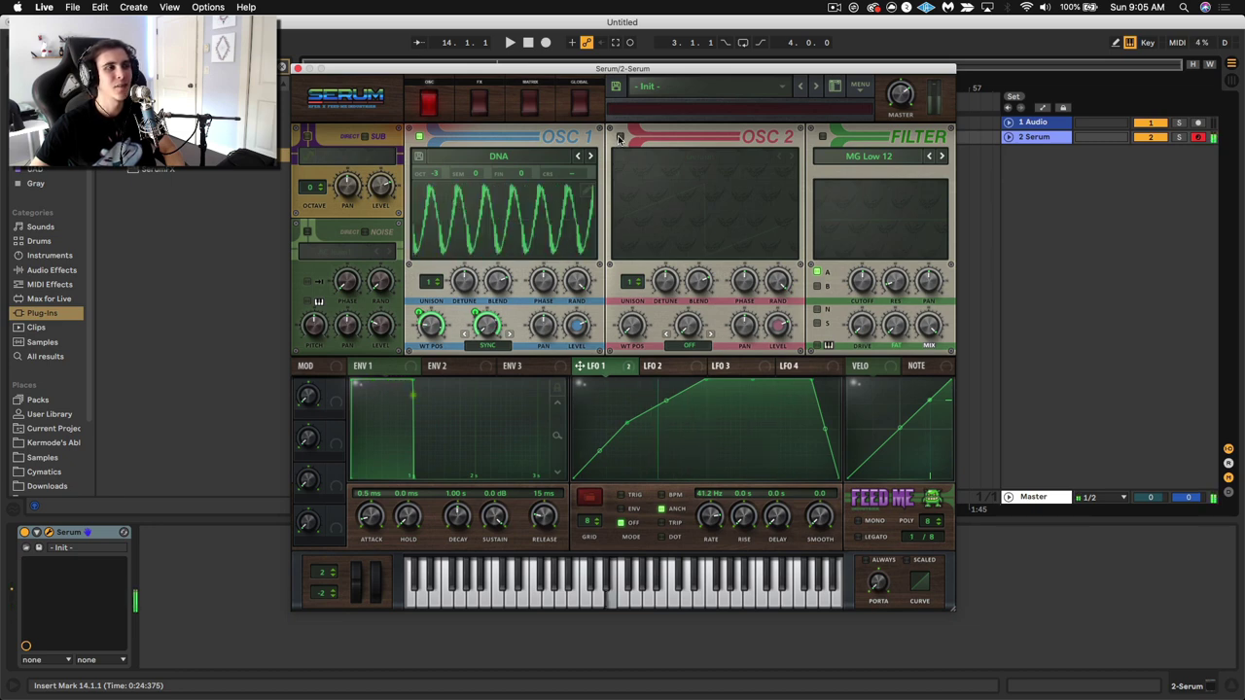
Turn on OSC 2 at octave -3 and route LFO 1 to its level
{"action": "left_click", "coordinate": [619, 137]}
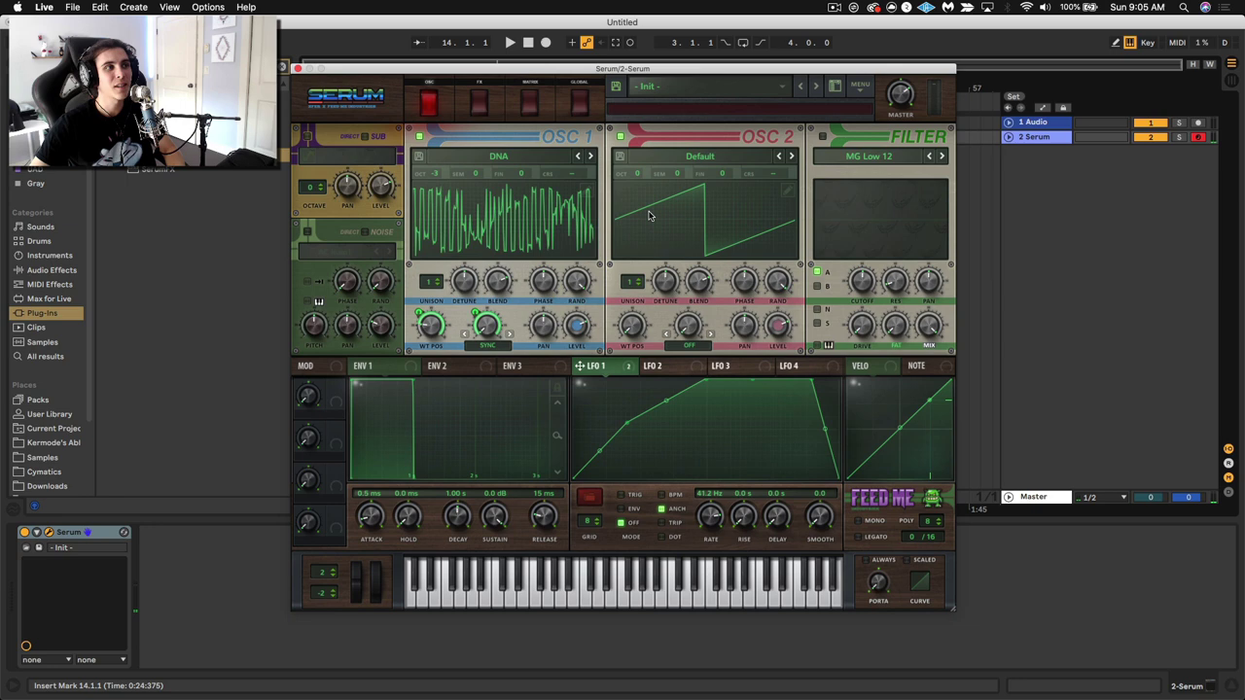
{"action": "left_click_drag", "start_coordinate": [637, 179], "coordinate": [653, 269]}
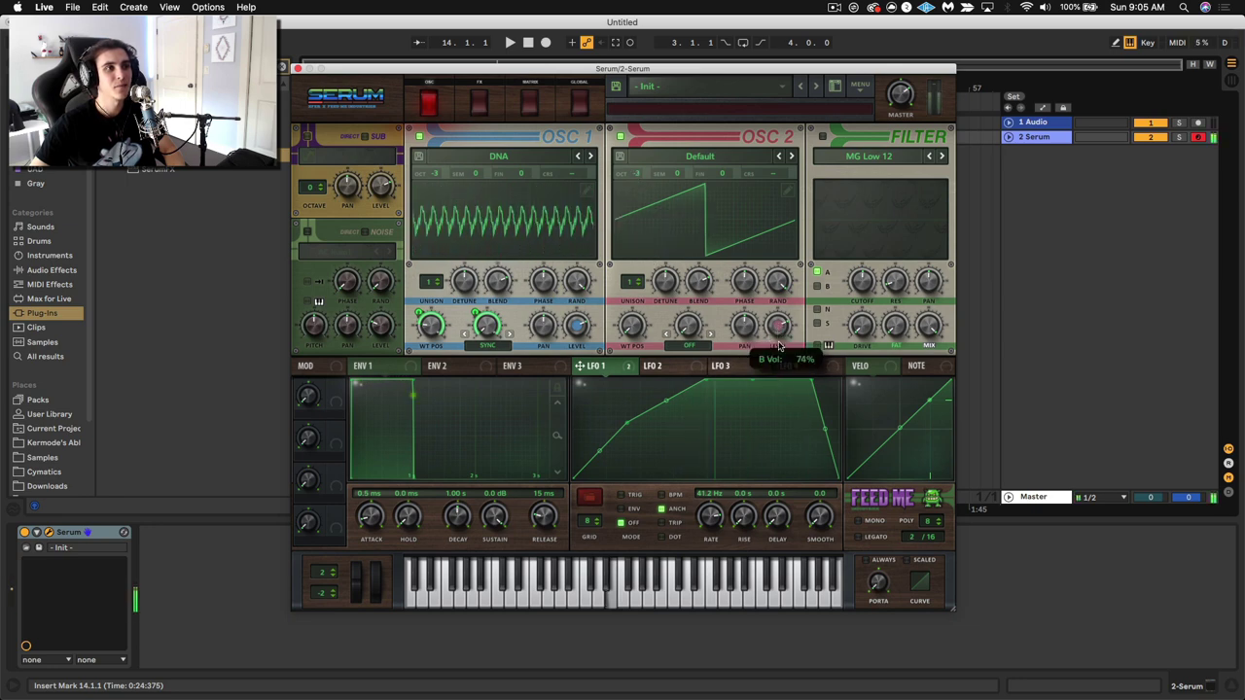
{"action": "left_click_drag", "start_coordinate": [593, 365], "coordinate": [778, 329]}
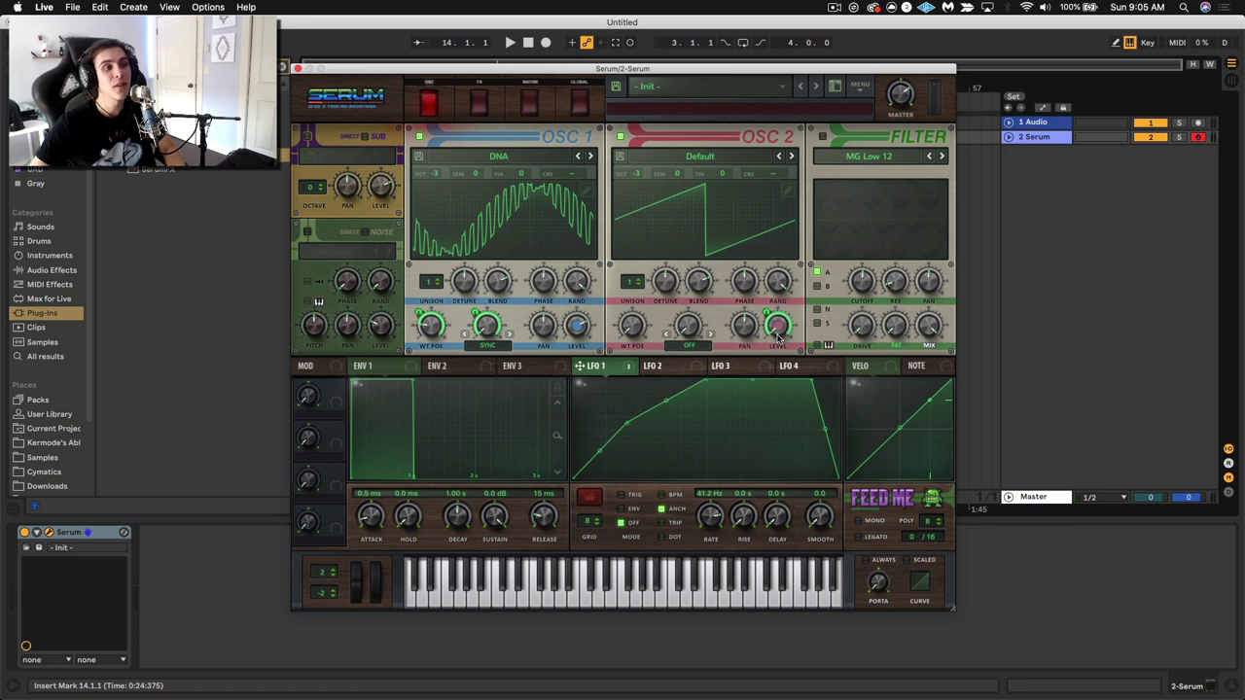
Set LFO 1 to Trig, OSC 1 phase to 136° and OSC 2 phase to 271°, and route LFO 1 to OSC 2 phase
{"action": "left_click", "coordinate": [620, 495]}
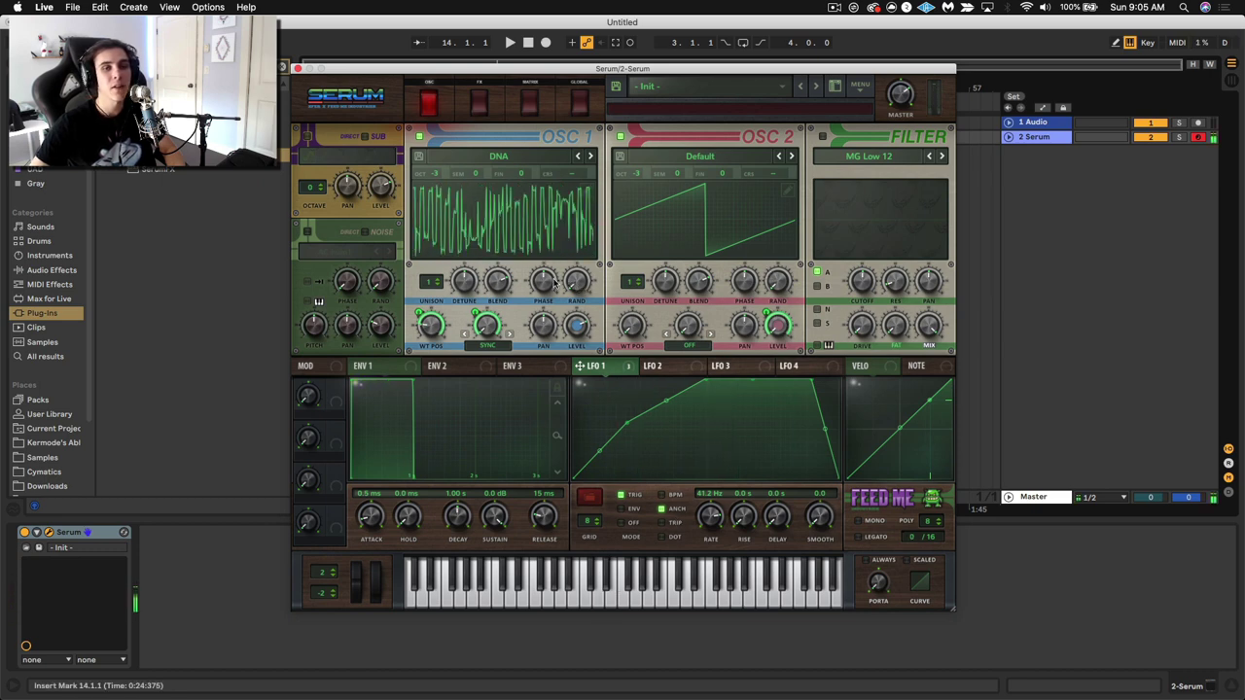
{"action": "left_click_drag", "start_coordinate": [550, 283], "coordinate": [547, 305]}
{"action": "mouse_move", "coordinate": [741, 279]}
{"action": "left_mouse_down"}
{"action": "mouse_move", "coordinate": [741, 241]}
{"action": "mouse_move", "coordinate": [750, 356]}
{"action": "left_mouse_up"}
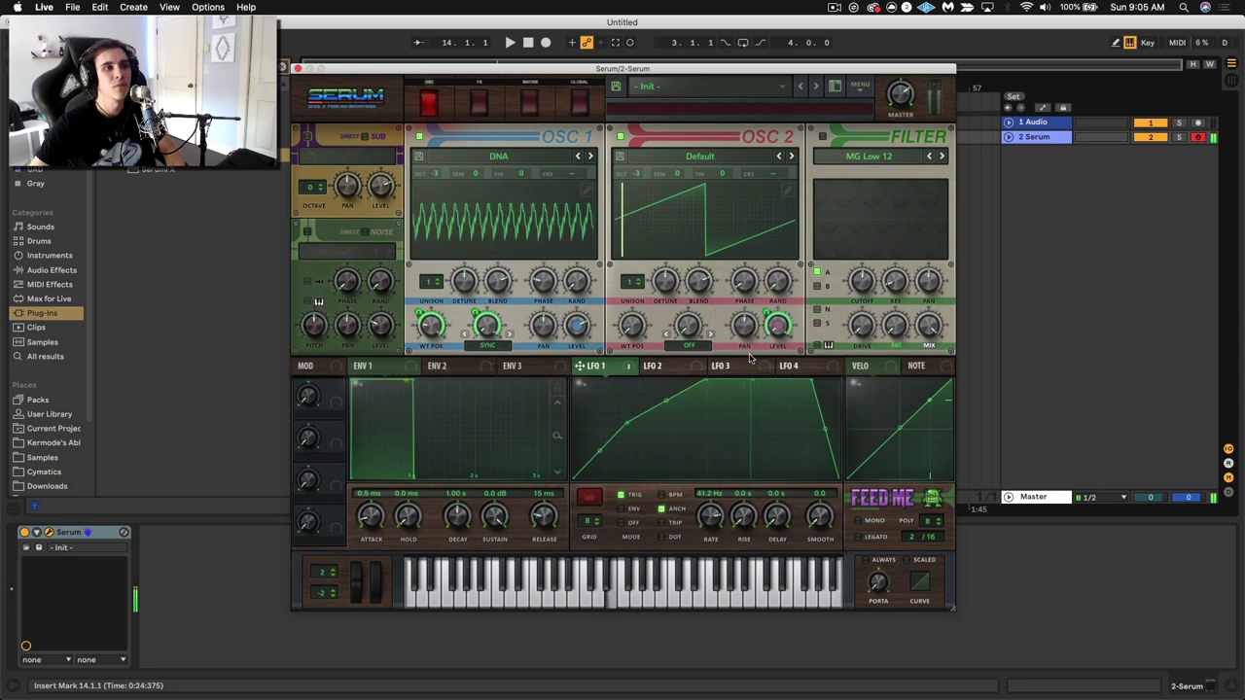
{"action": "left_click_drag", "start_coordinate": [581, 367], "coordinate": [739, 278]}
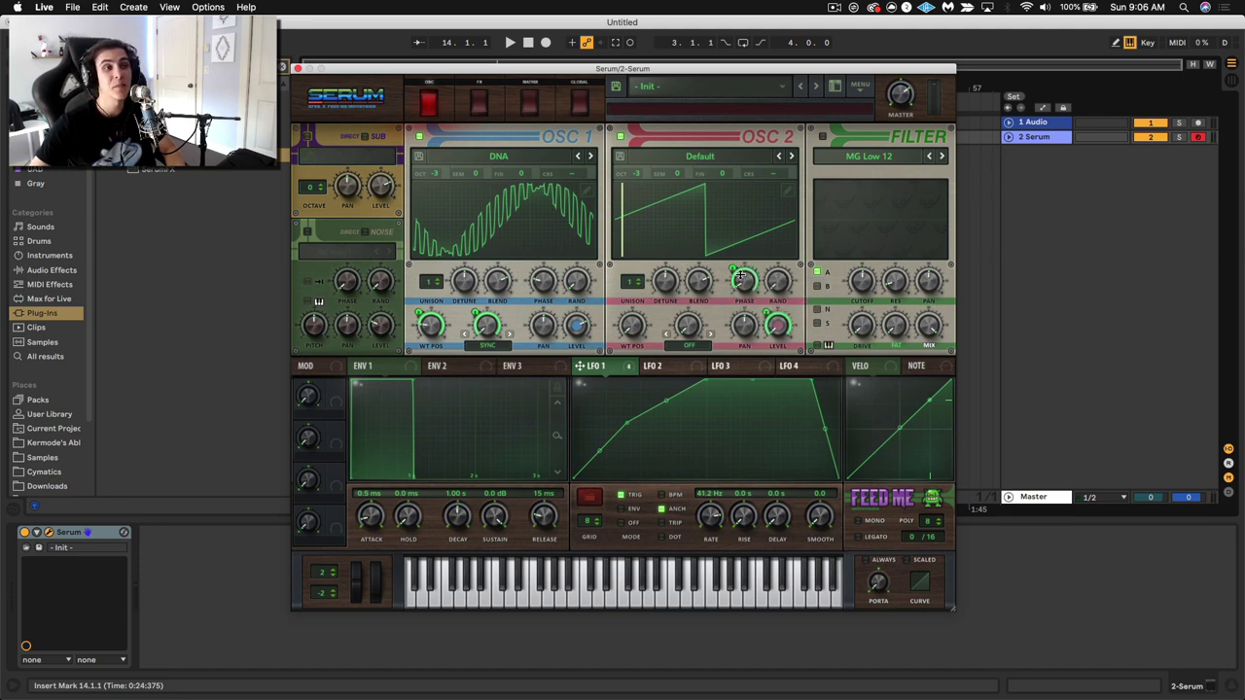
Adjust LFO 1's depth on OSC 2 phase, steepen the LFO 1 rise, and add a point near its peak
{"action": "key", "text": "a"}
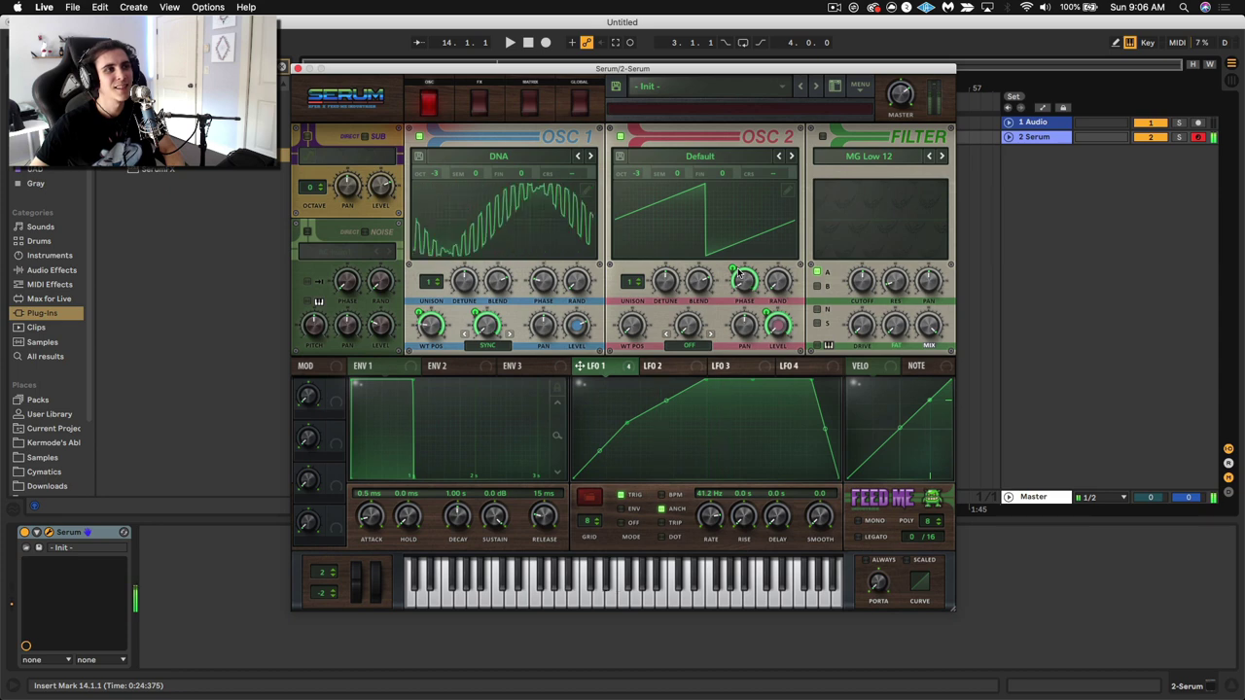
{"action": "left_click_drag", "start_coordinate": [734, 269], "coordinate": [725, 296]}
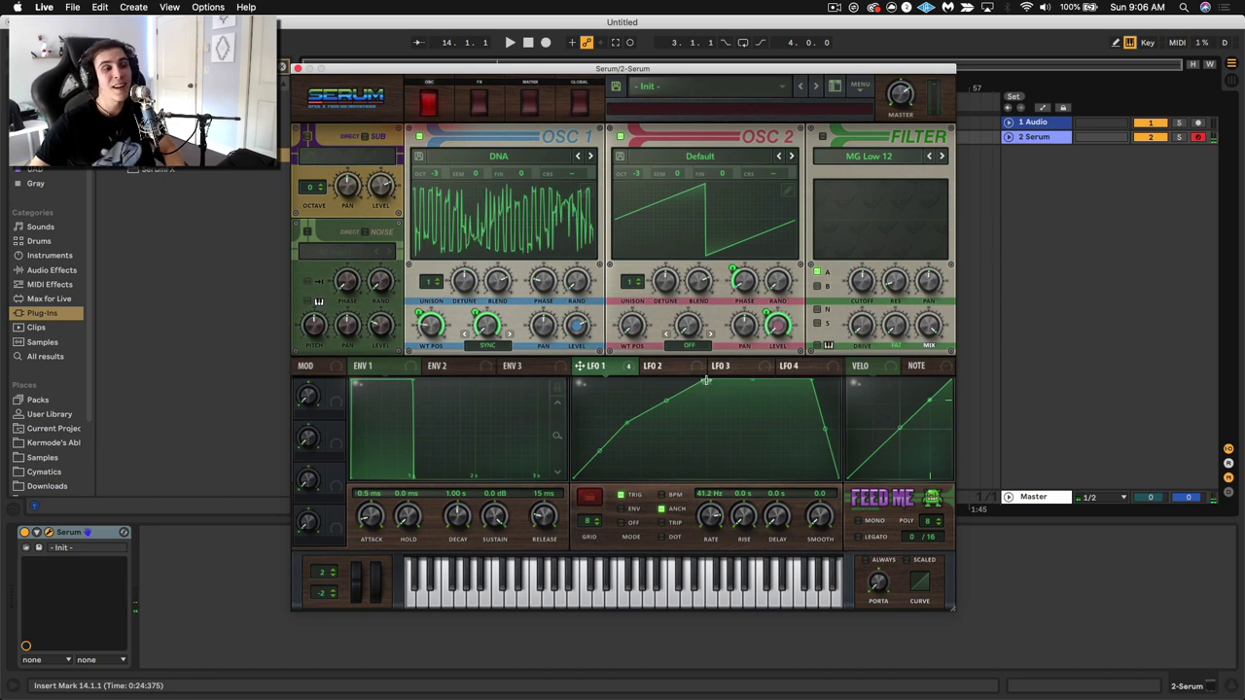
{"action": "left_click_drag", "start_coordinate": [707, 384], "coordinate": [678, 397]}
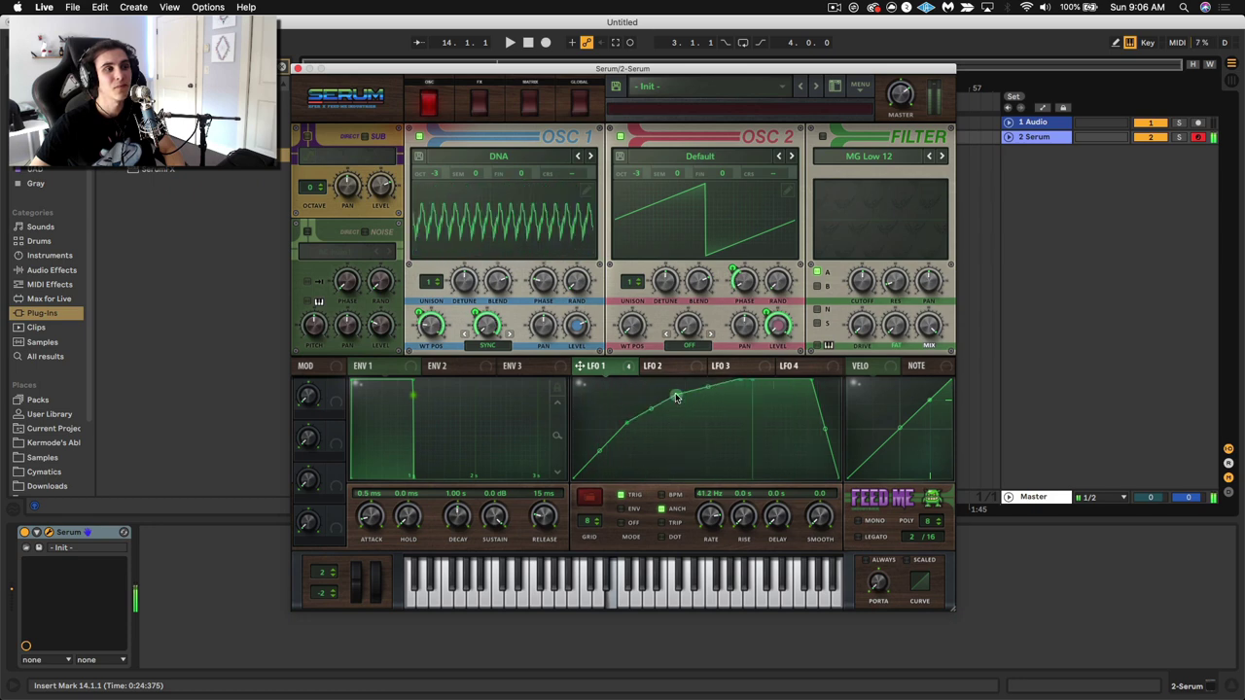
{"action": "double_click", "coordinate": [766, 382]}
{"action": "mouse_move", "coordinate": [765, 382]}
{"action": "left_mouse_down"}
{"action": "mouse_move", "coordinate": [750, 453]}
{"action": "mouse_move", "coordinate": [784, 387]}
{"action": "left_mouse_up"}
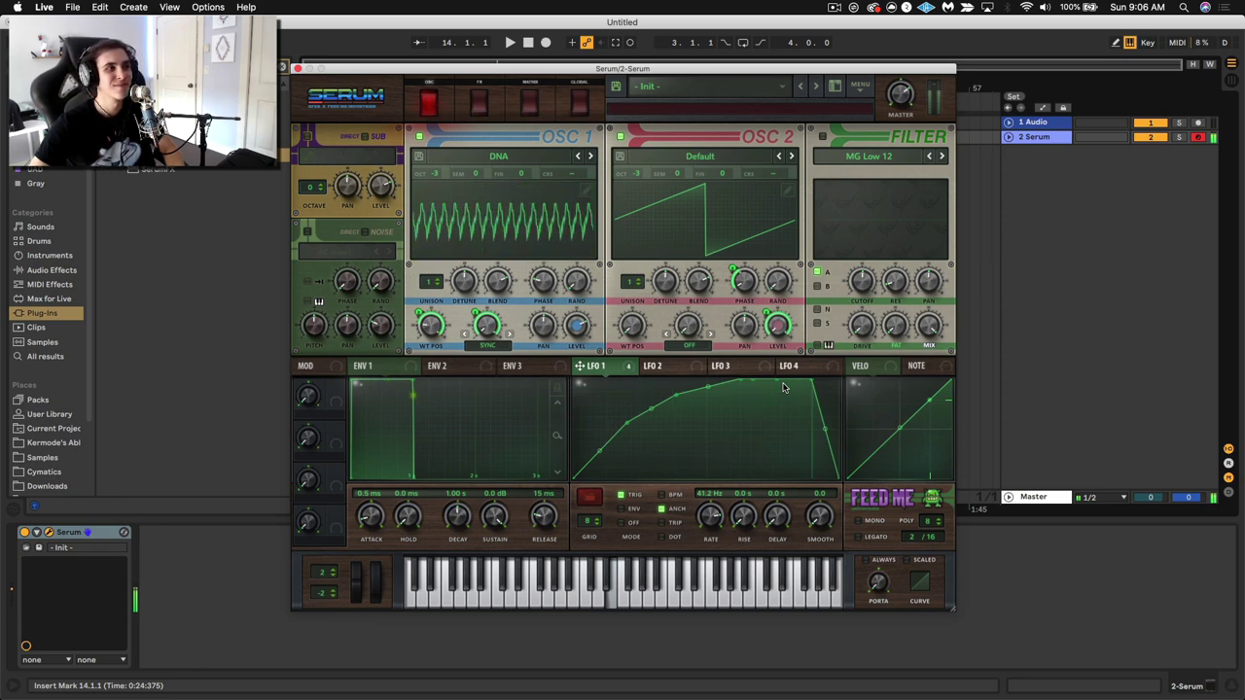
Enable the filter as LH 12, route LFO 1 to its Var and cutoff, and lower the mix
{"action": "left_click", "coordinate": [821, 137]}
{"action": "left_click", "coordinate": [840, 157]}
{"action": "mouse_move", "coordinate": [842, 167]}
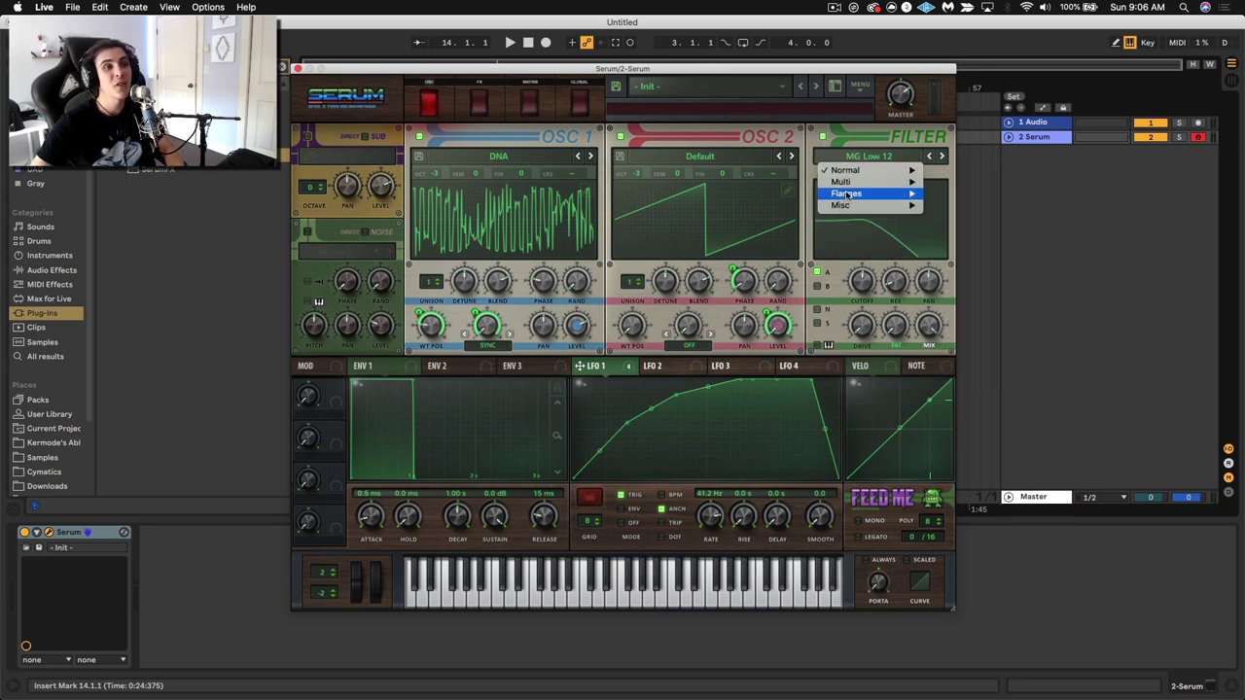
{"action": "mouse_move", "coordinate": [846, 195]}
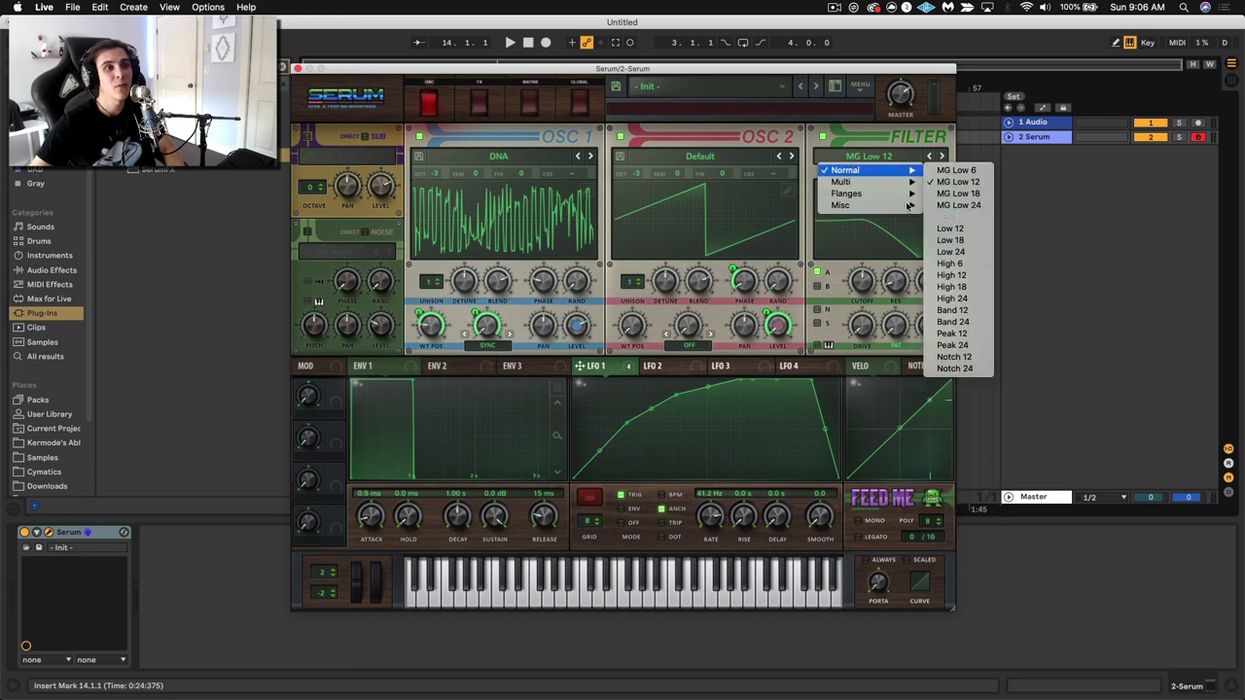
{"action": "mouse_move", "coordinate": [906, 181]}
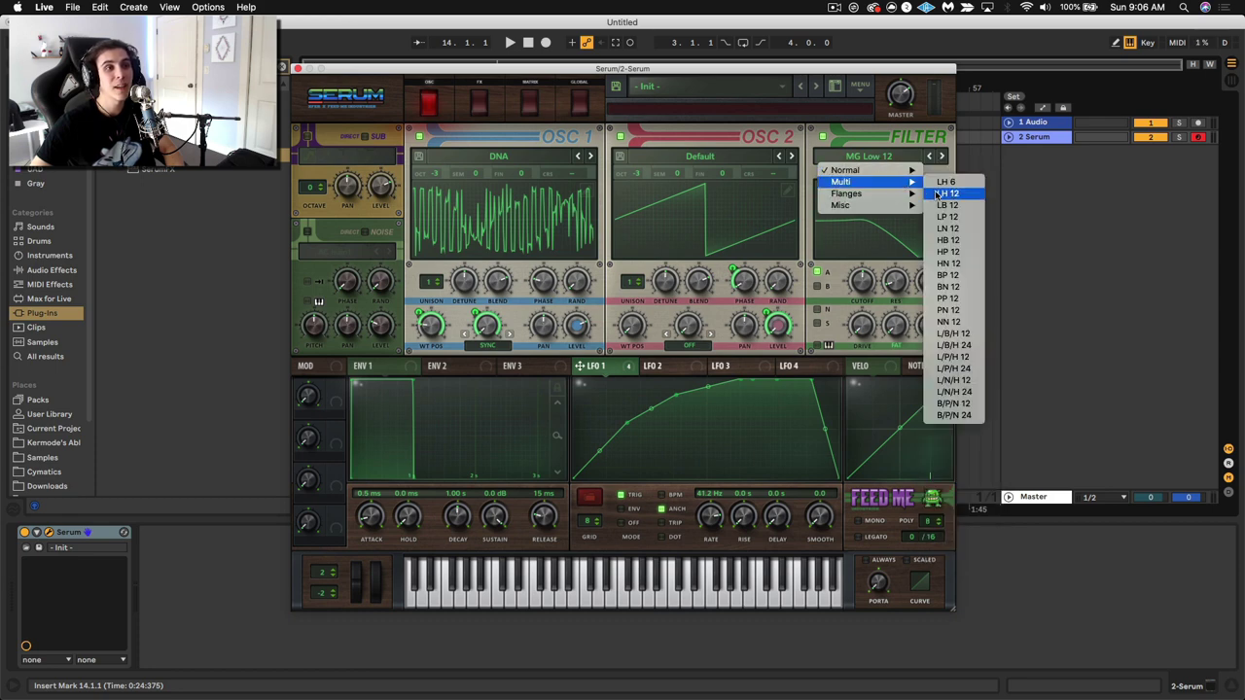
{"action": "left_click", "coordinate": [938, 194]}
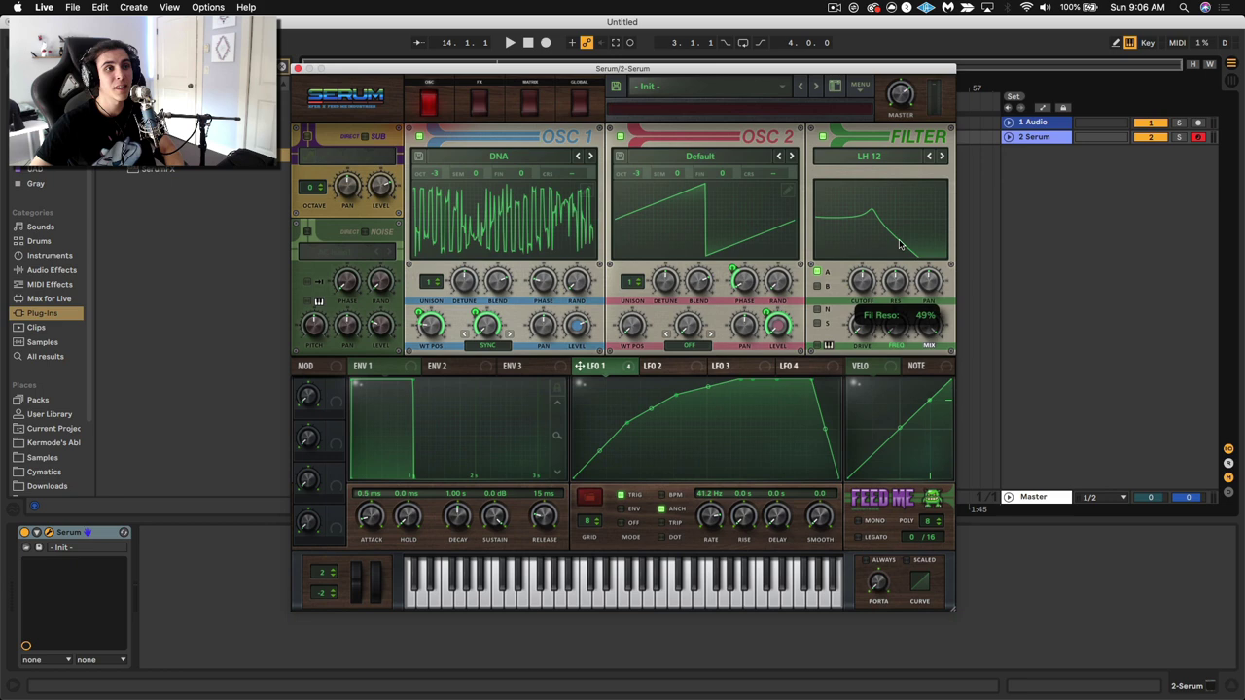
{"action": "left_click_drag", "start_coordinate": [902, 323], "coordinate": [900, 315]}
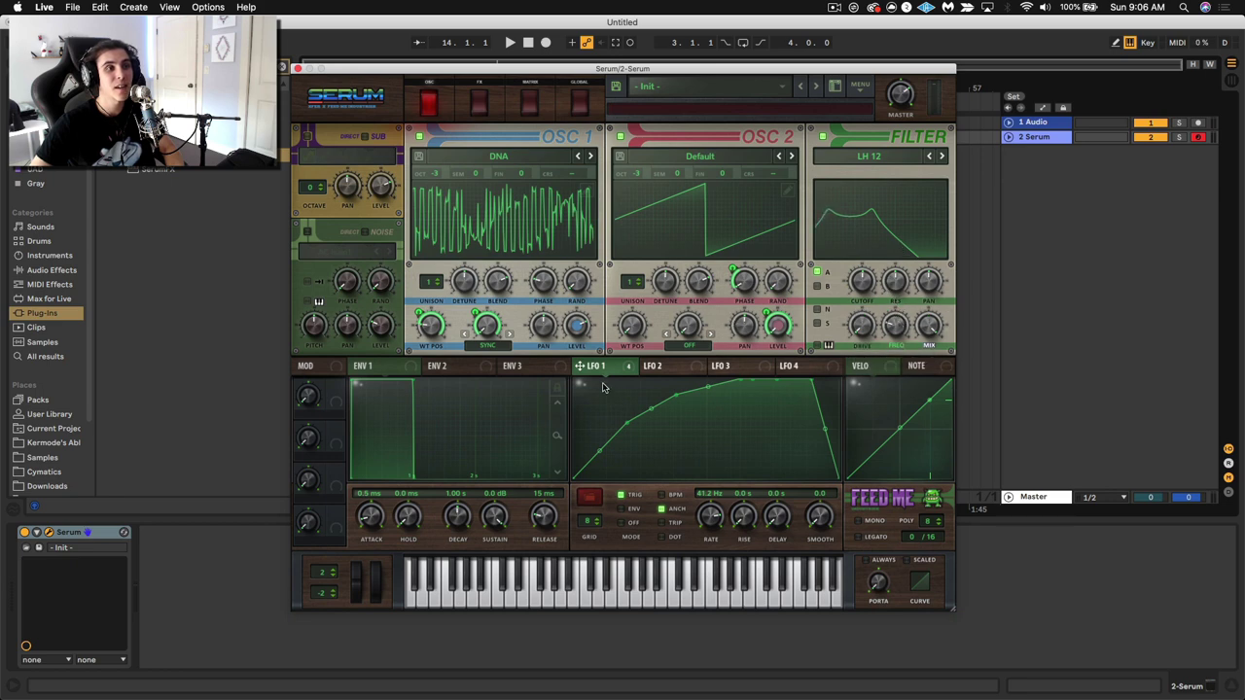
{"action": "left_click_drag", "start_coordinate": [584, 365], "coordinate": [894, 325]}
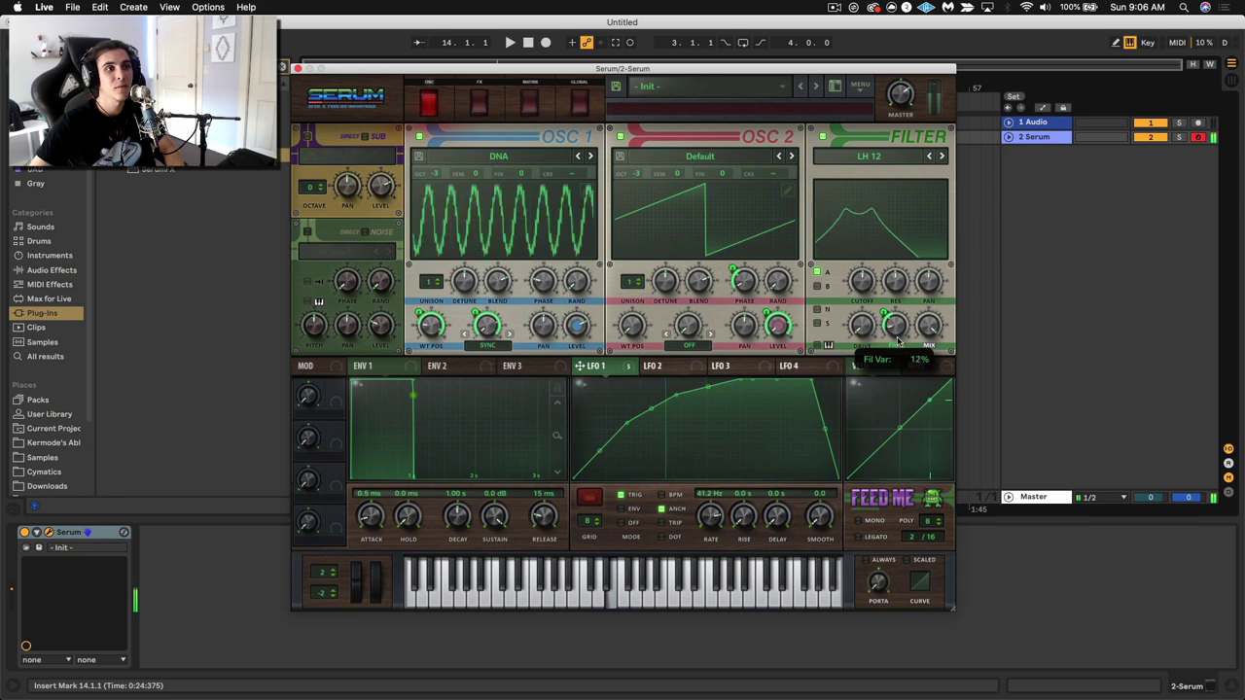
{"action": "left_click_drag", "start_coordinate": [583, 366], "coordinate": [860, 281]}
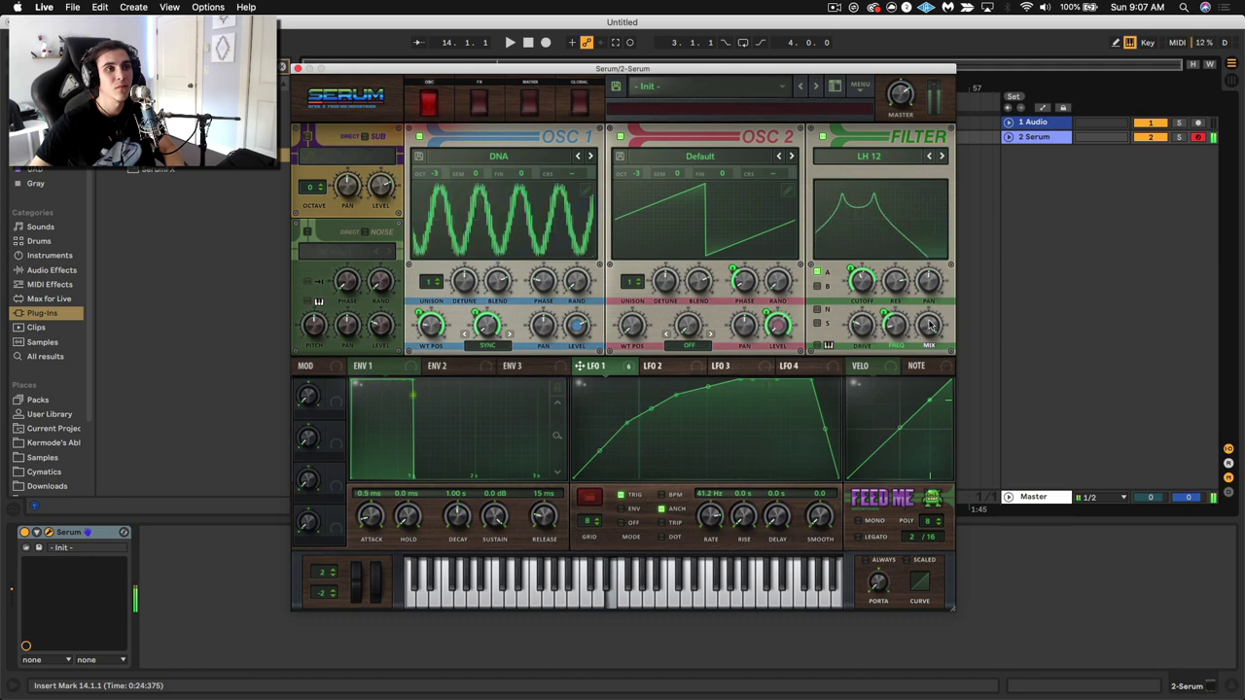
{"action": "left_click_drag", "start_coordinate": [929, 326], "coordinate": [930, 382]}
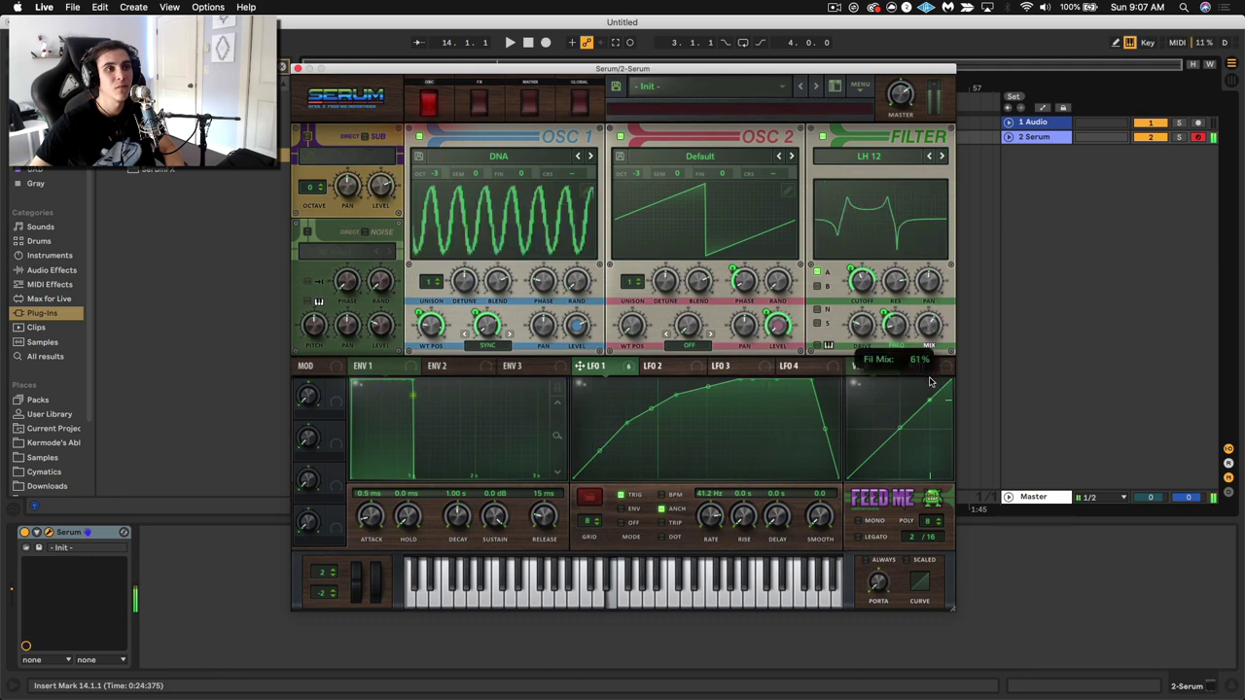
Switch to MG Low 24, clear the LFO 1 modulations, and route LFO 2 to the cutoff
{"action": "left_click", "coordinate": [833, 155]}
{"action": "mouse_move", "coordinate": [851, 171]}
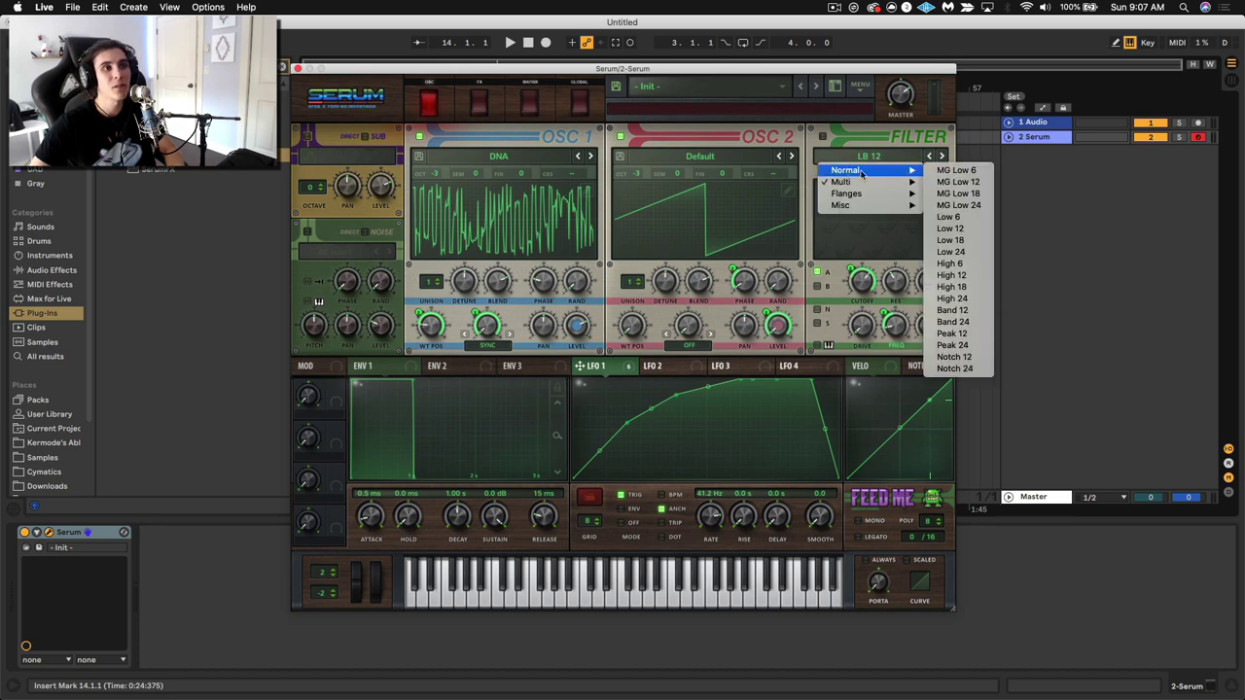
{"action": "left_click", "coordinate": [958, 205]}
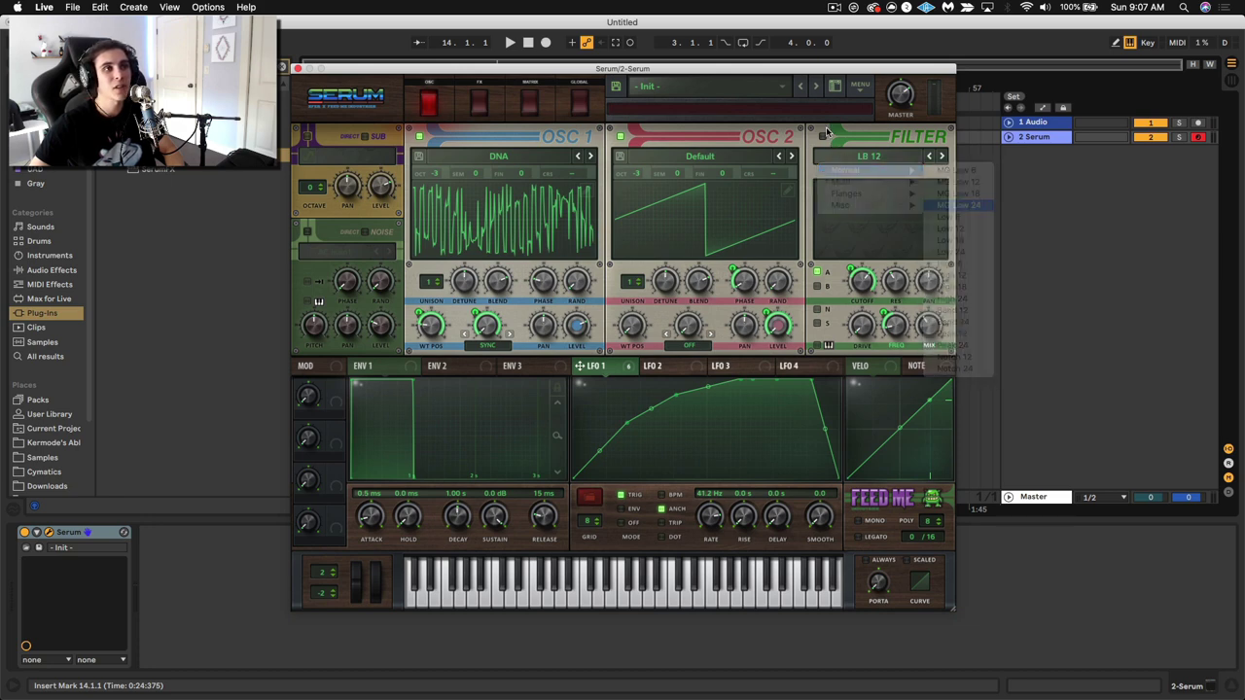
{"action": "right_click", "coordinate": [862, 282]}
{"action": "left_click", "coordinate": [881, 322]}
{"action": "right_click", "coordinate": [896, 327]}
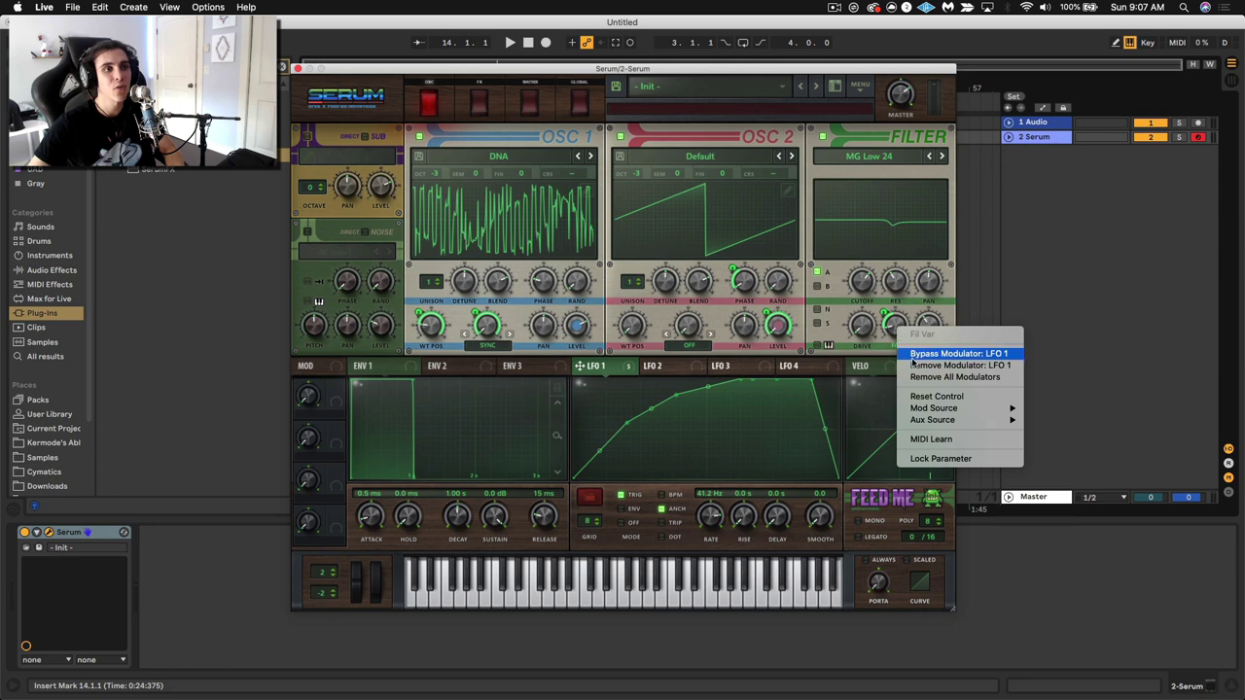
{"action": "left_click", "coordinate": [920, 377]}
{"action": "left_click_drag", "start_coordinate": [671, 366], "coordinate": [858, 282]}
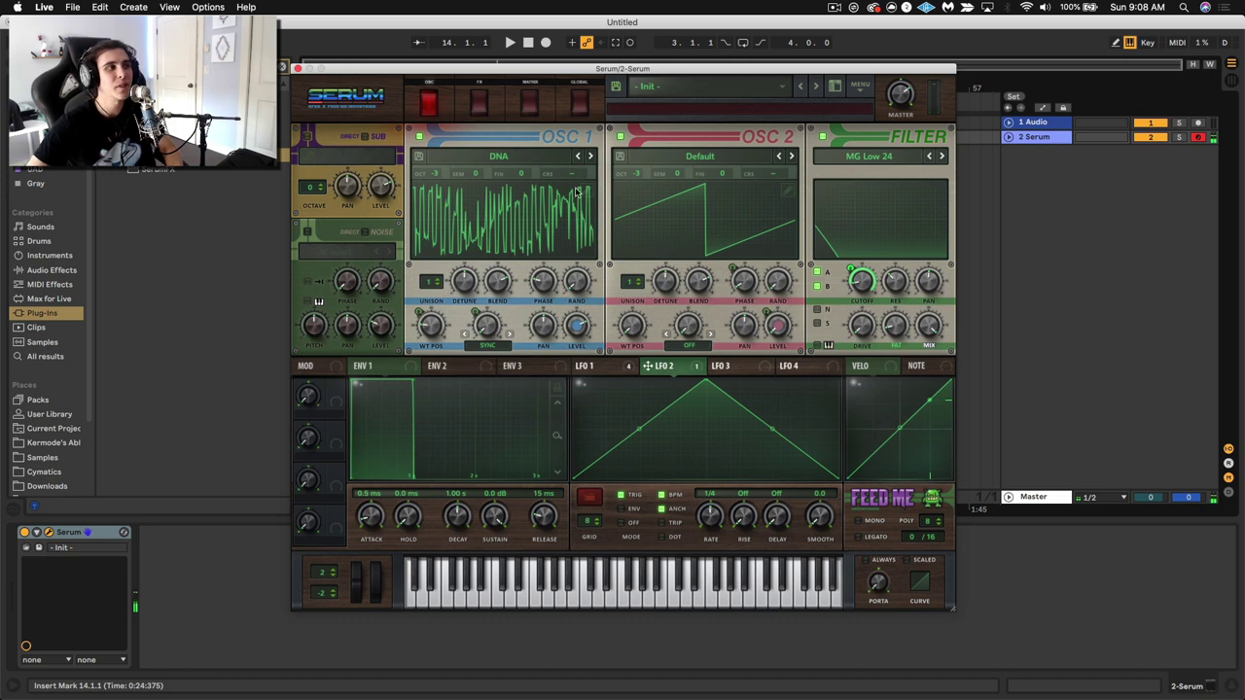
Enable Distortion in the FX rack with drive near 48%, modulated by LFO 1
{"action": "left_click", "coordinate": [478, 100]}
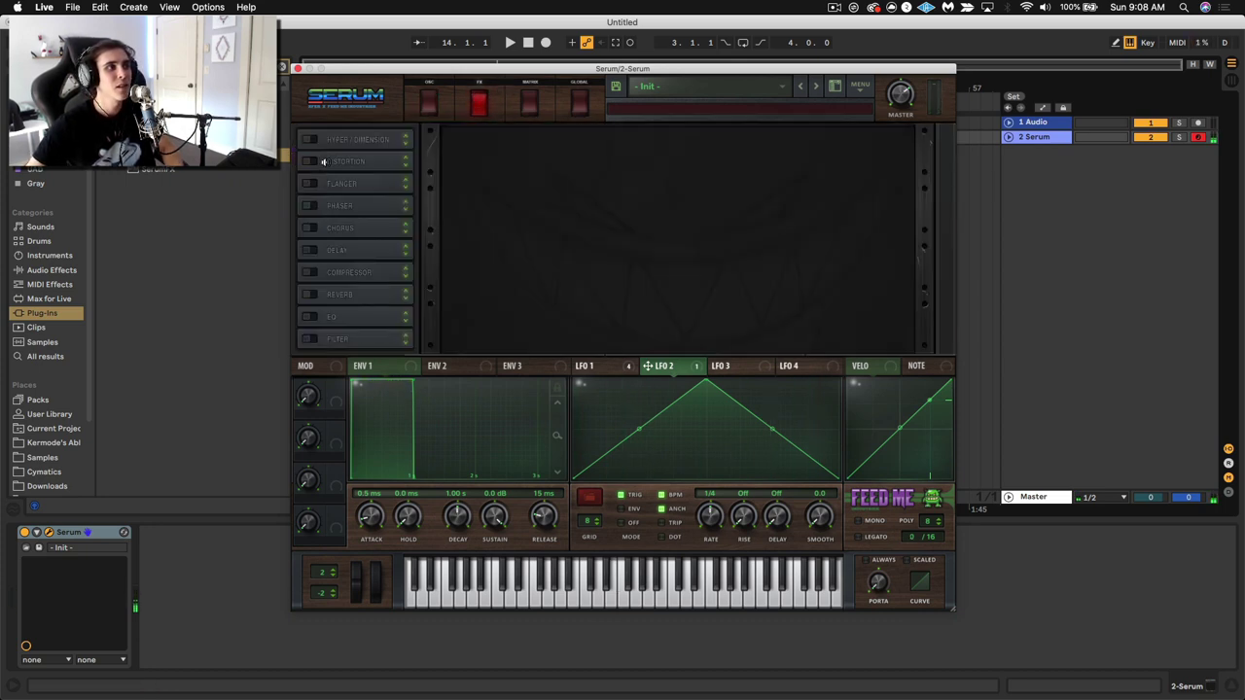
{"action": "left_click", "coordinate": [311, 161]}
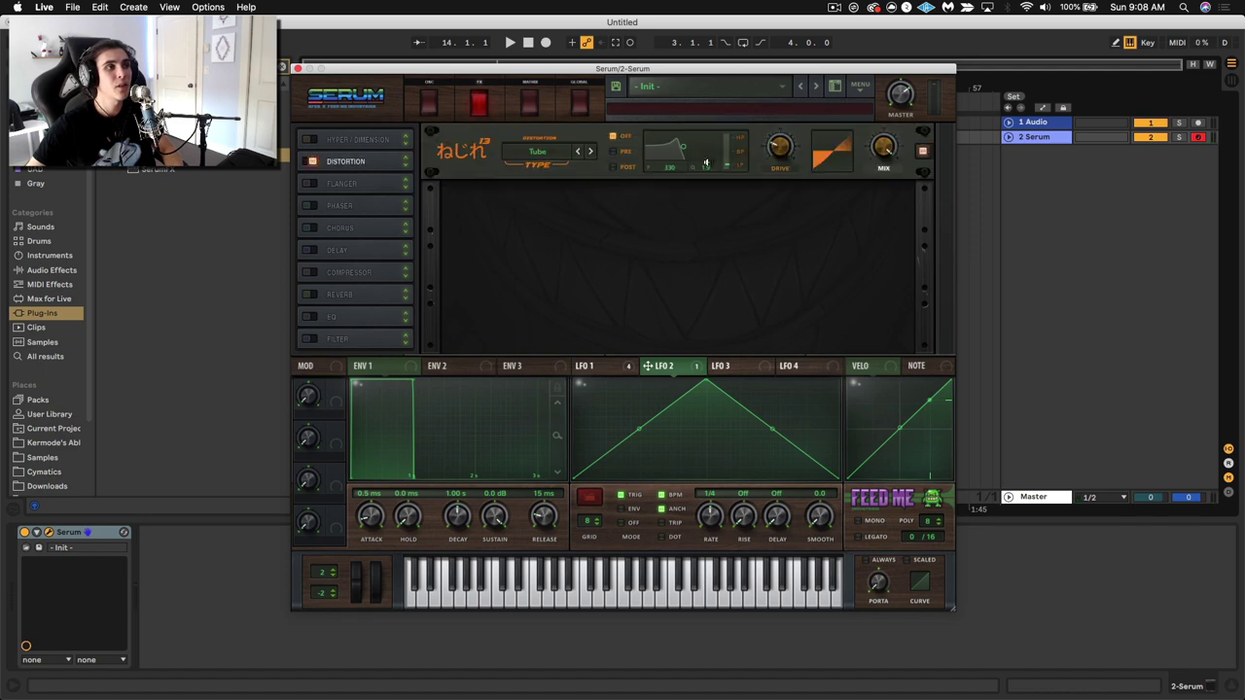
{"action": "left_click_drag", "start_coordinate": [775, 148], "coordinate": [785, 116]}
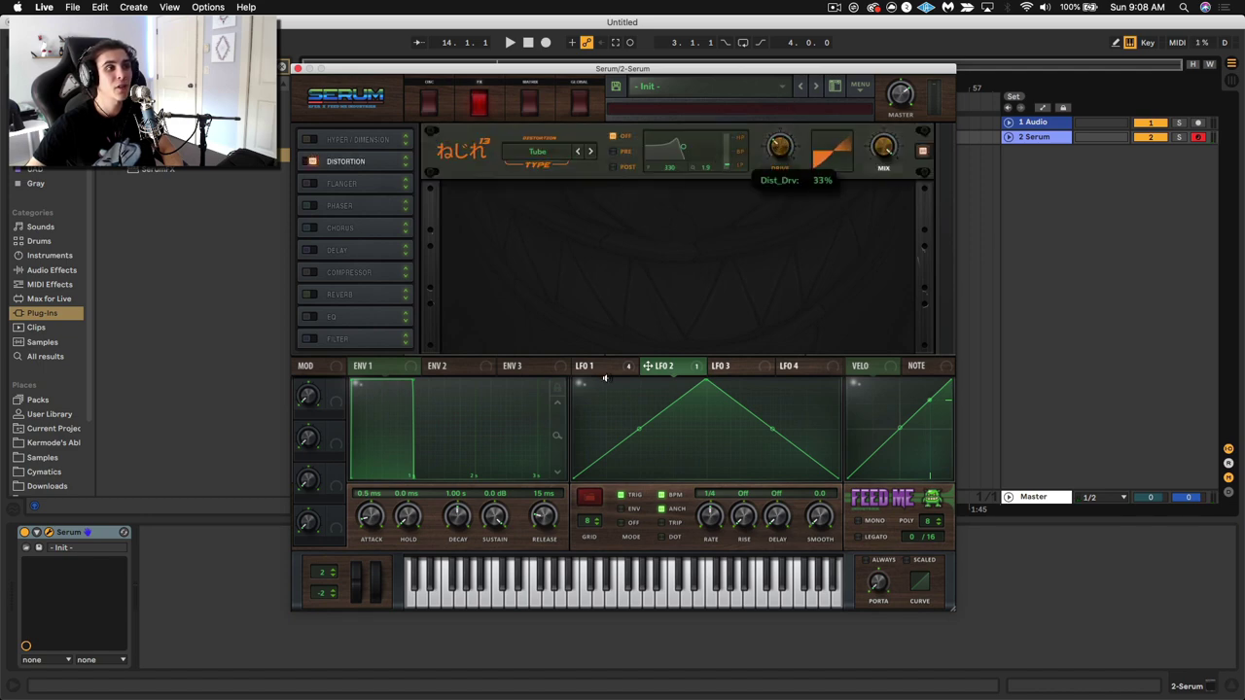
{"action": "left_click_drag", "start_coordinate": [586, 367], "coordinate": [775, 147]}
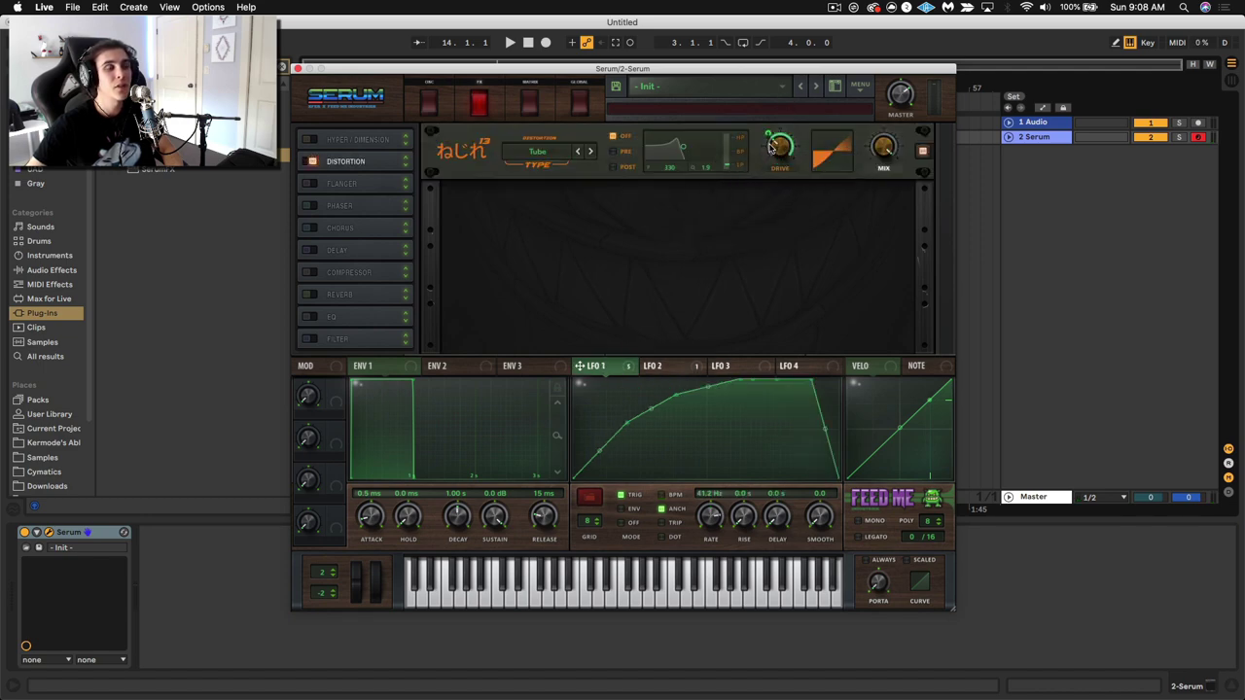
{"action": "key", "text": "a"}
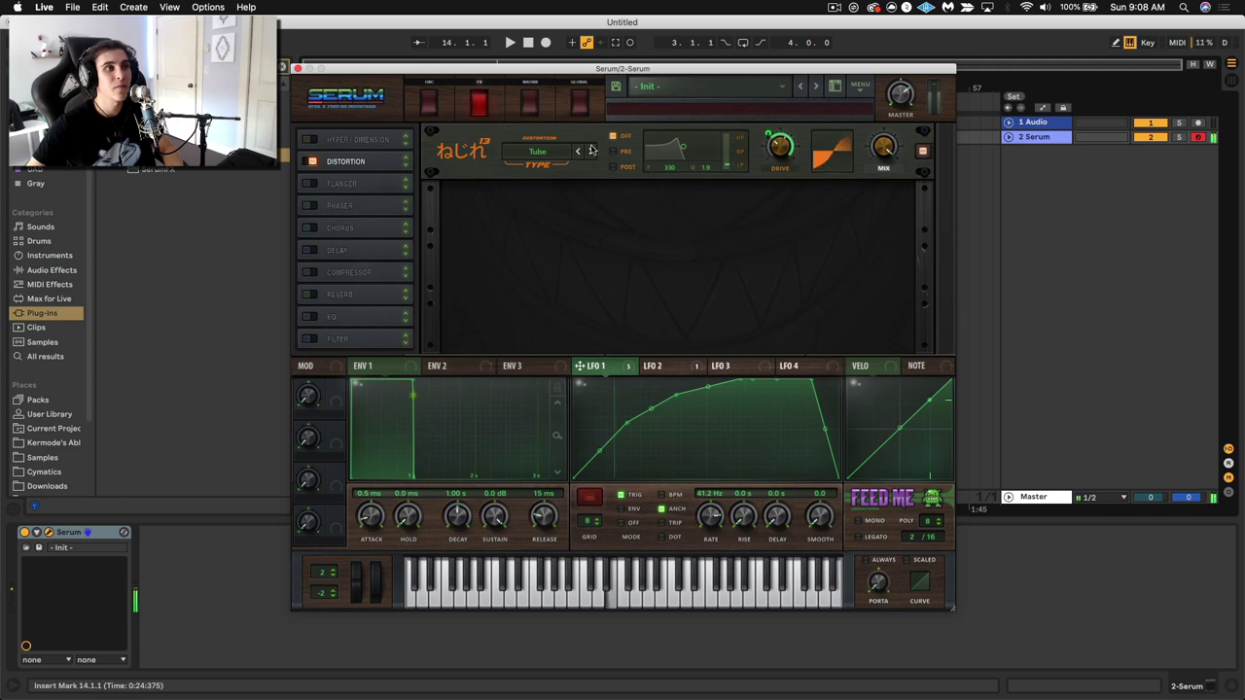
Audition distortion types and set LFO 1's amount on drive to 10, comparing against bypass
{"action": "left_click", "coordinate": [555, 153]}
{"action": "left_click", "coordinate": [614, 161]}
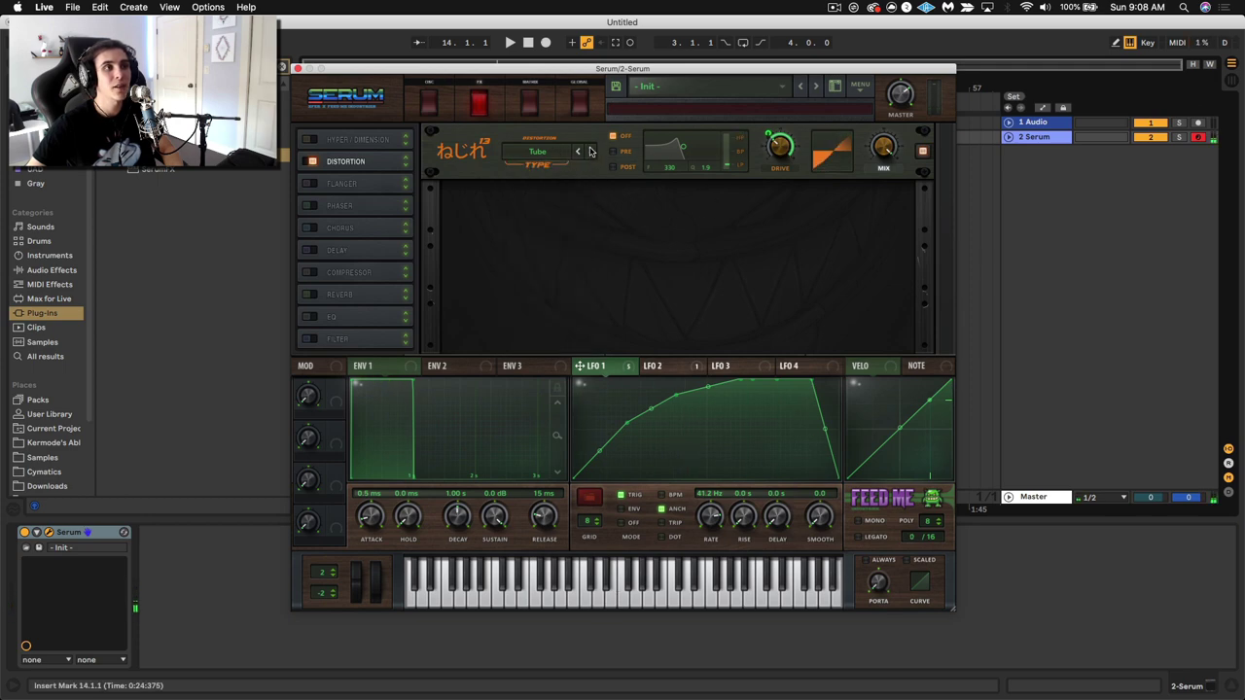
{"action": "key", "text": "a"}
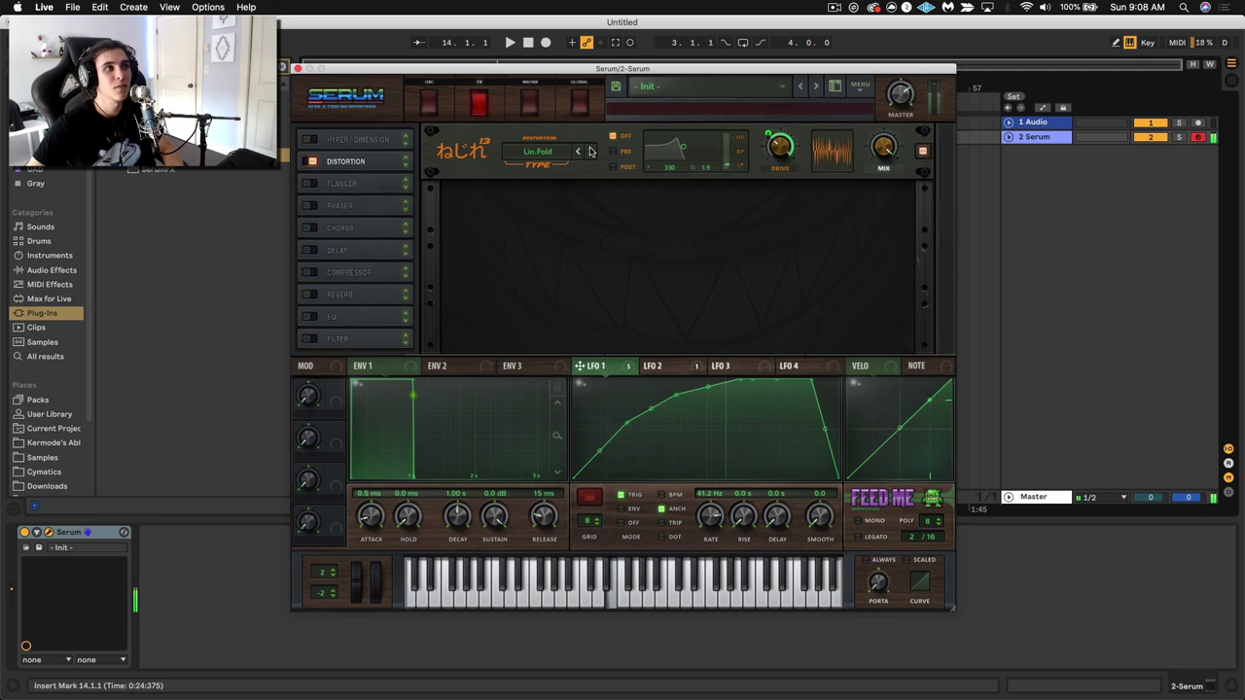
{"action": "left_click_drag", "start_coordinate": [785, 151], "coordinate": [775, 183]}
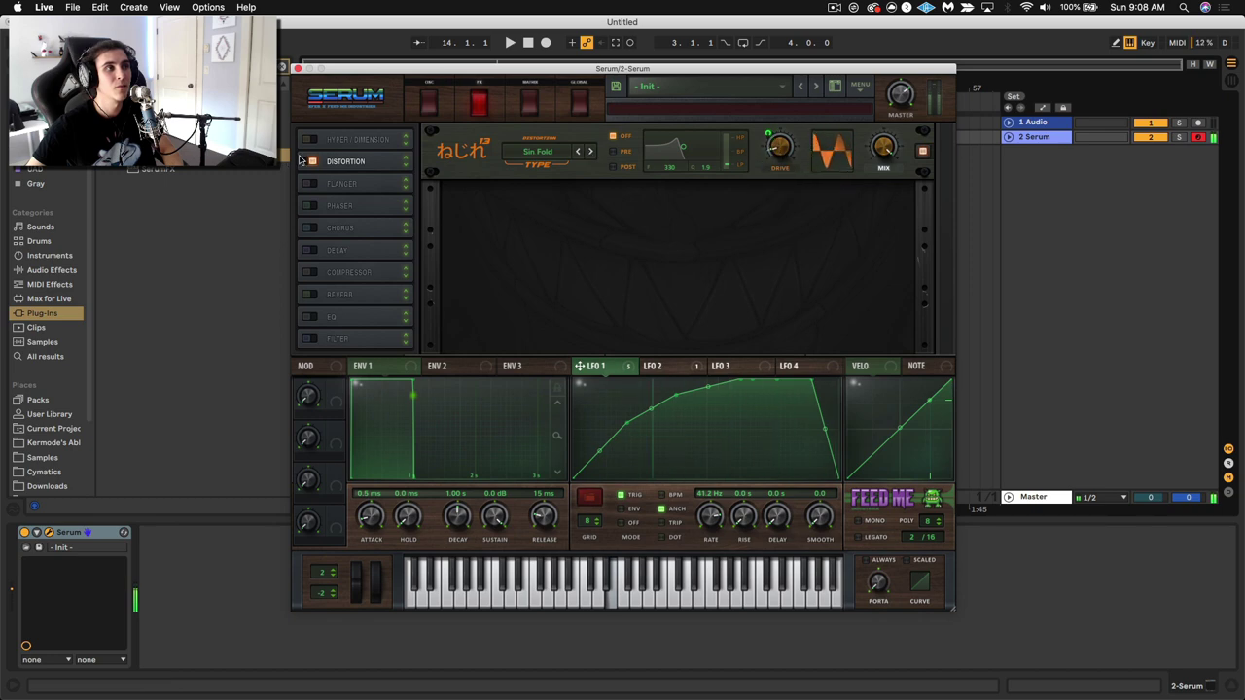
{"action": "left_click", "coordinate": [306, 162]}
{"action": "left_click", "coordinate": [306, 162]}
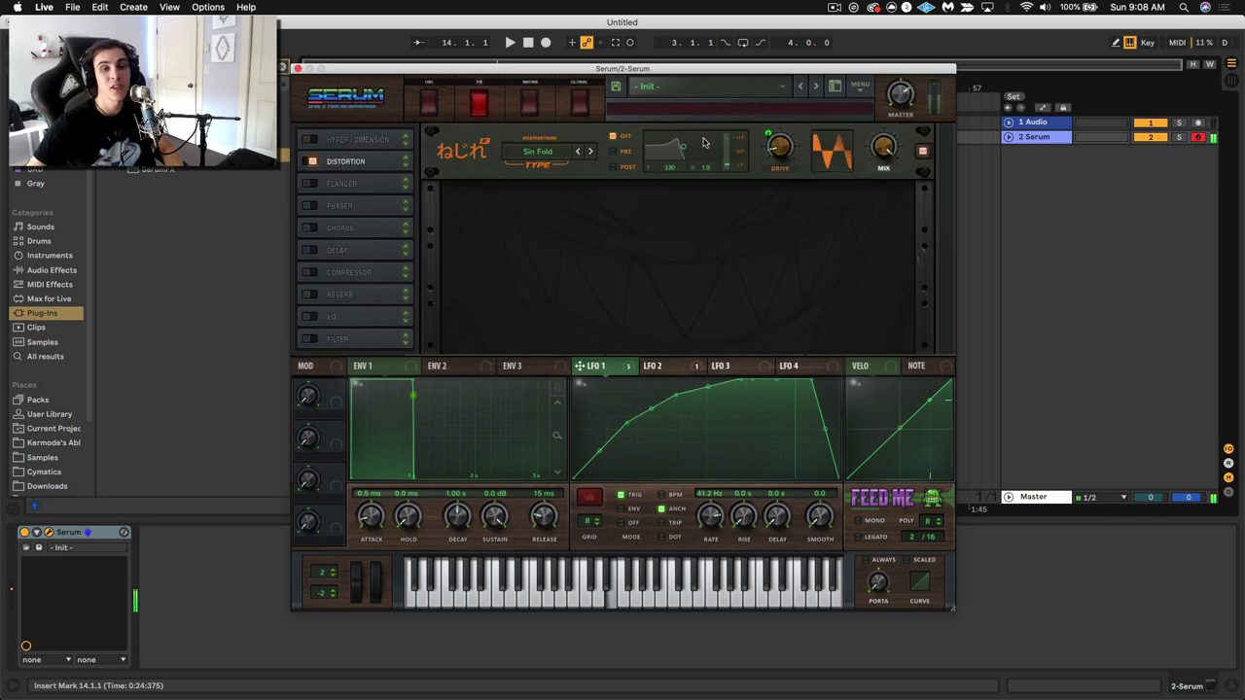
{"action": "left_click_drag", "start_coordinate": [769, 135], "coordinate": [772, 142]}
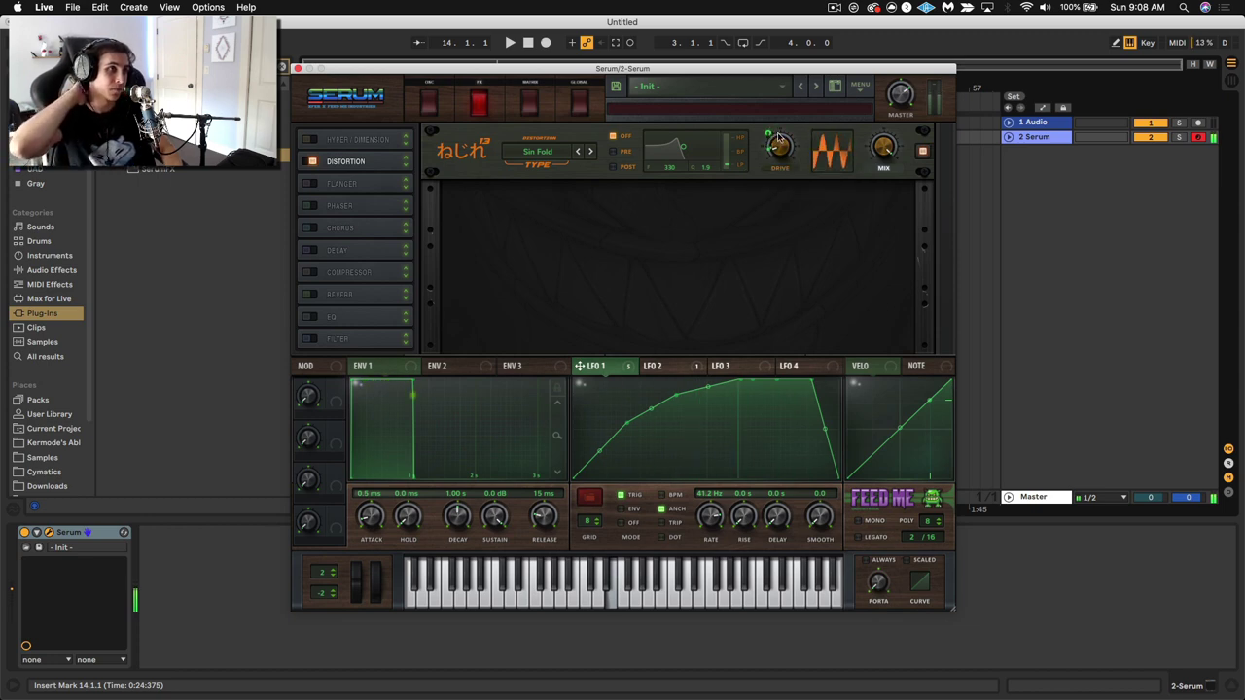
Enable Hyper/Dimension with LFO 1 on its mix and 3 unison voices, and move the Filter below Distortion
{"action": "left_click", "coordinate": [312, 139]}
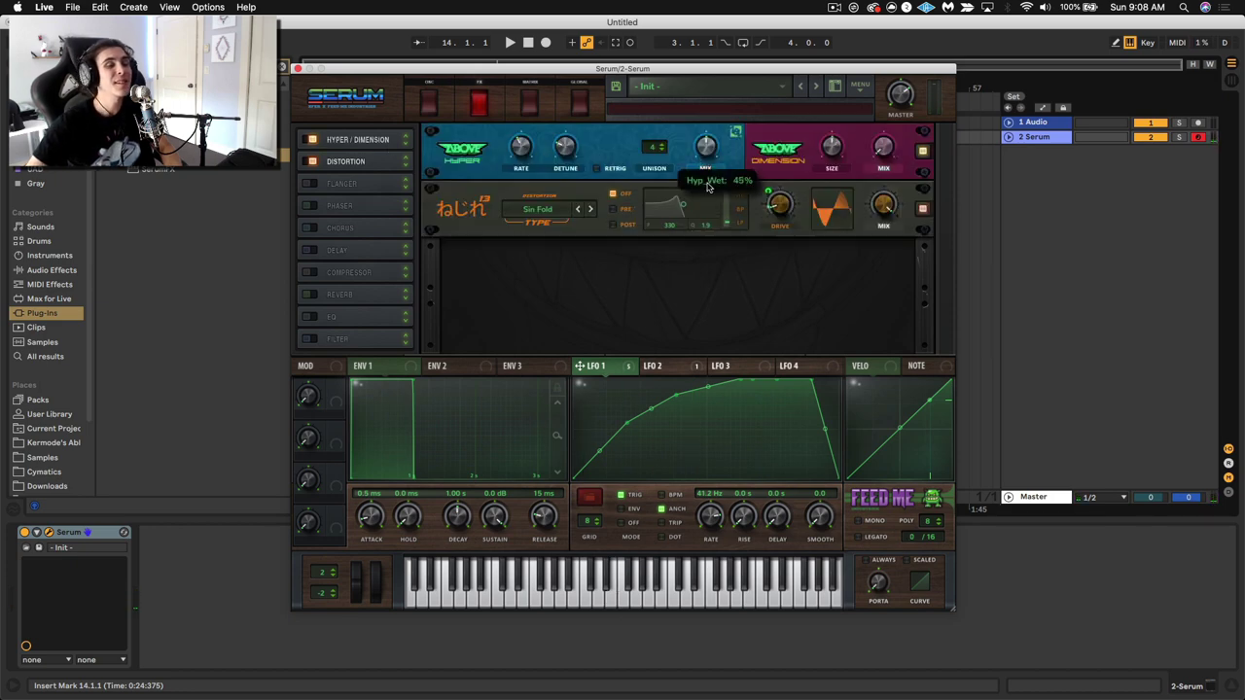
{"action": "left_click_drag", "start_coordinate": [580, 366], "coordinate": [694, 168]}
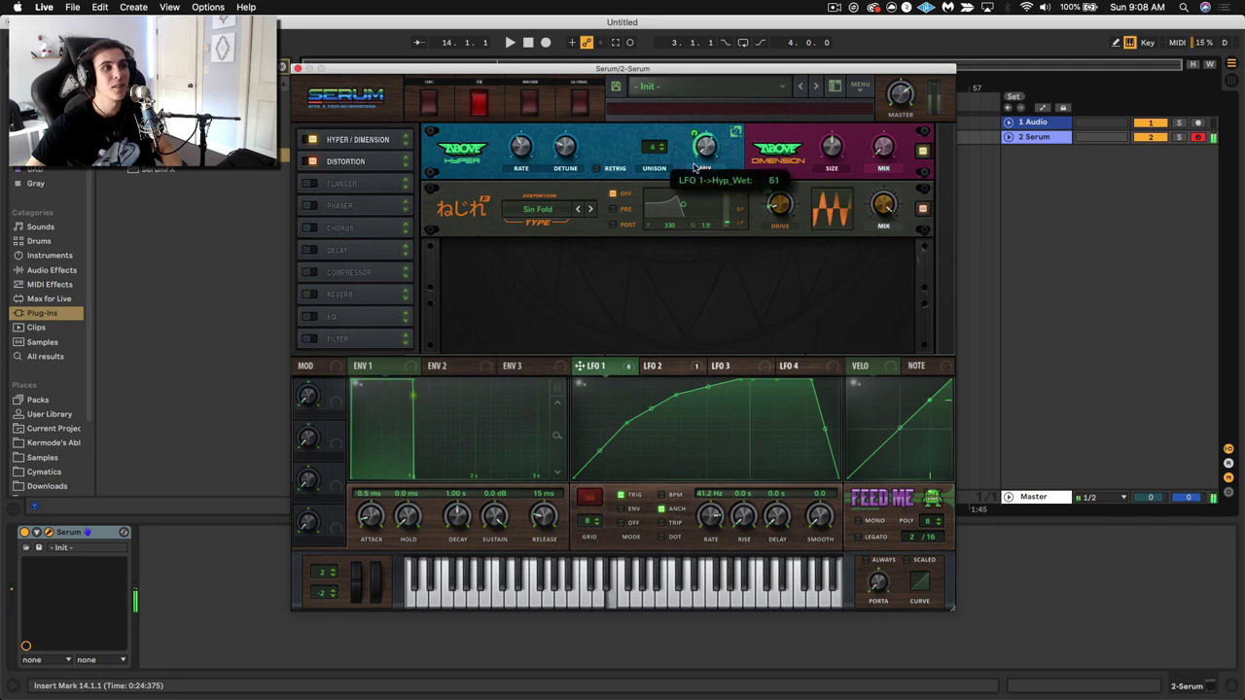
{"action": "left_click", "coordinate": [661, 151]}
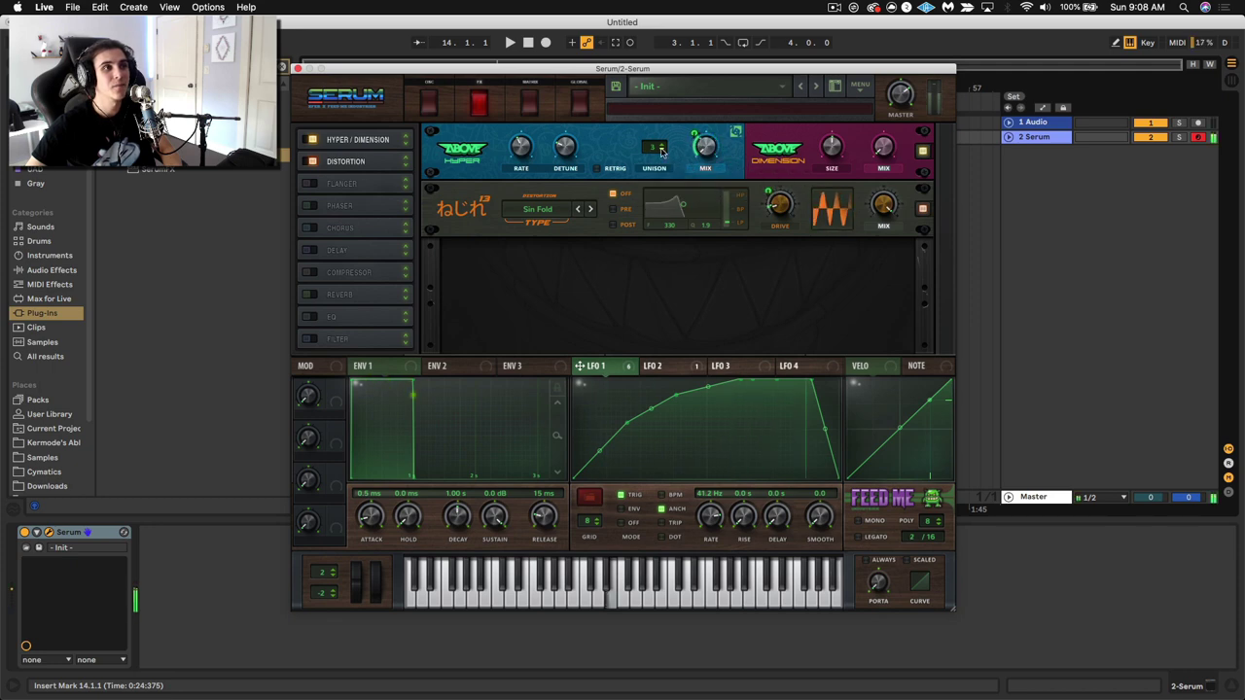
{"action": "left_click", "coordinate": [600, 169]}
{"action": "left_click", "coordinate": [599, 171]}
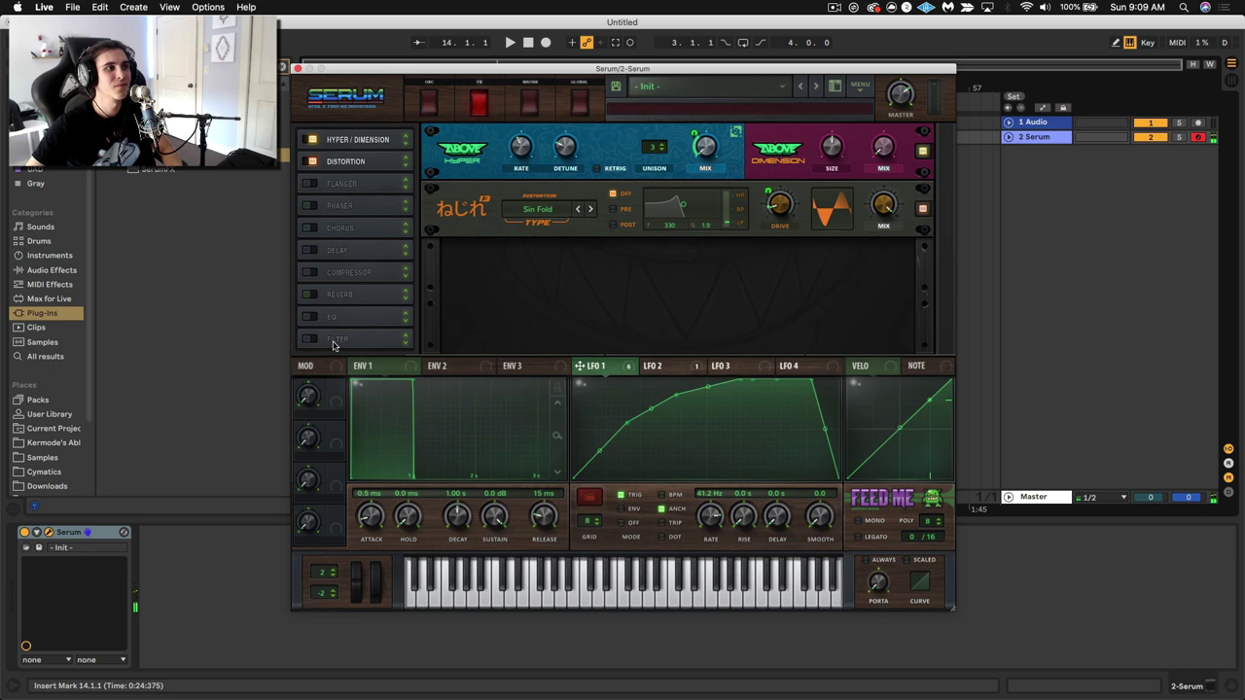
{"action": "left_click_drag", "start_coordinate": [333, 345], "coordinate": [392, 199]}
Enable the FX filter as HP 12 and route LFO 2 to its cutoff and FREQ
{"action": "left_click", "coordinate": [317, 185]}
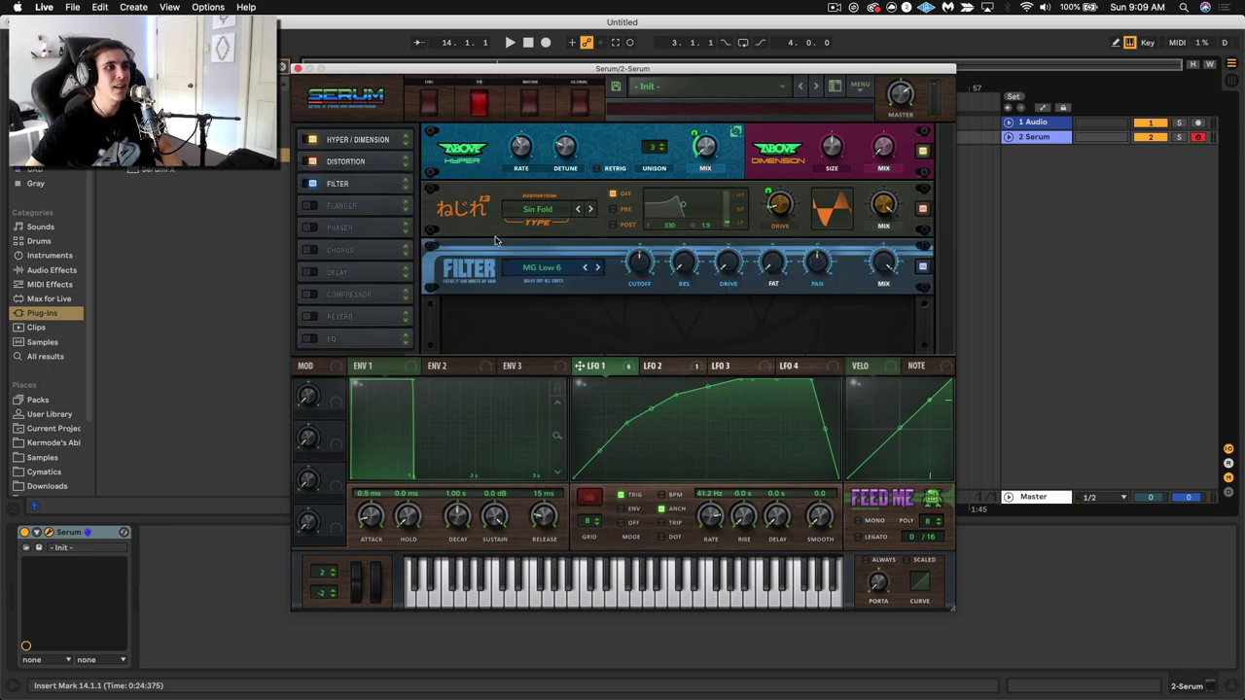
{"action": "left_click", "coordinate": [557, 270]}
{"action": "mouse_move", "coordinate": [572, 293]}
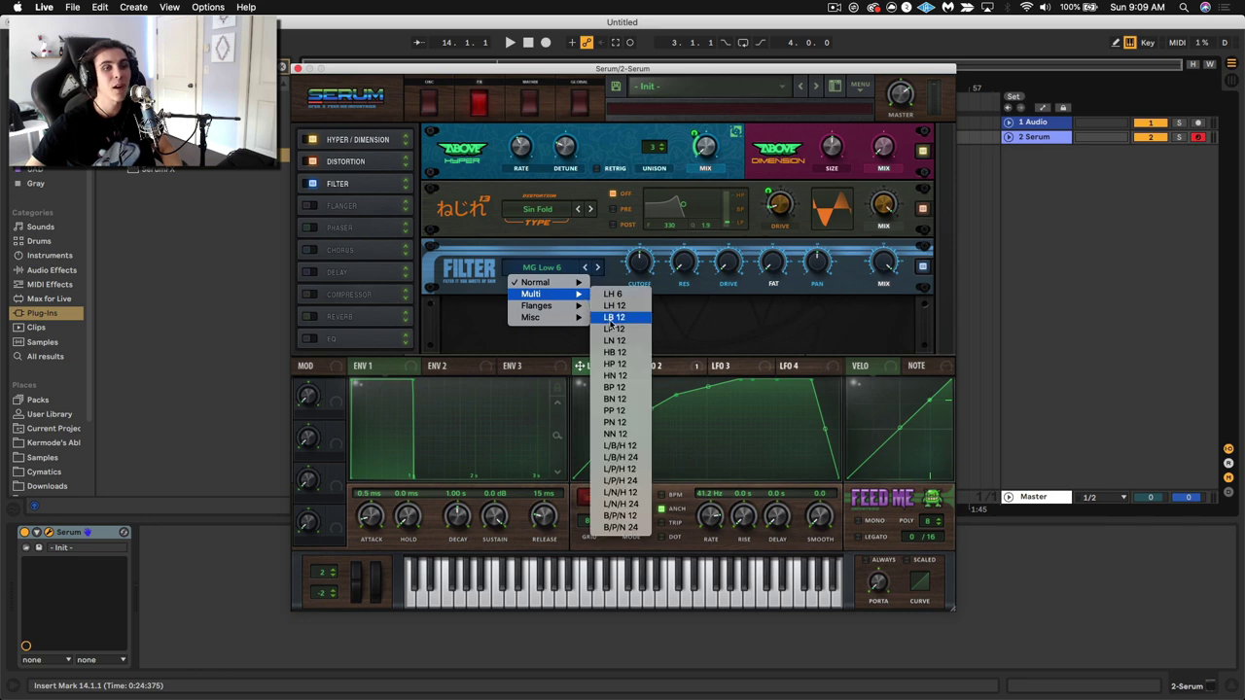
{"action": "left_click", "coordinate": [614, 364]}
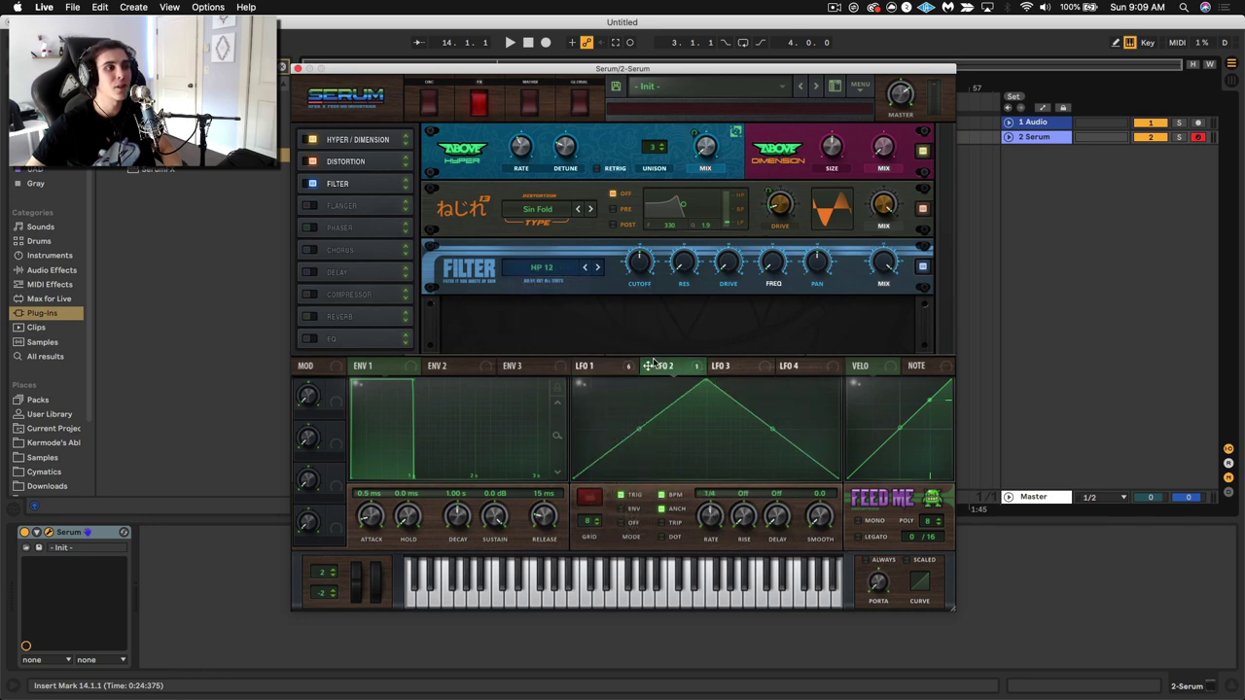
{"action": "left_click_drag", "start_coordinate": [669, 366], "coordinate": [639, 266]}
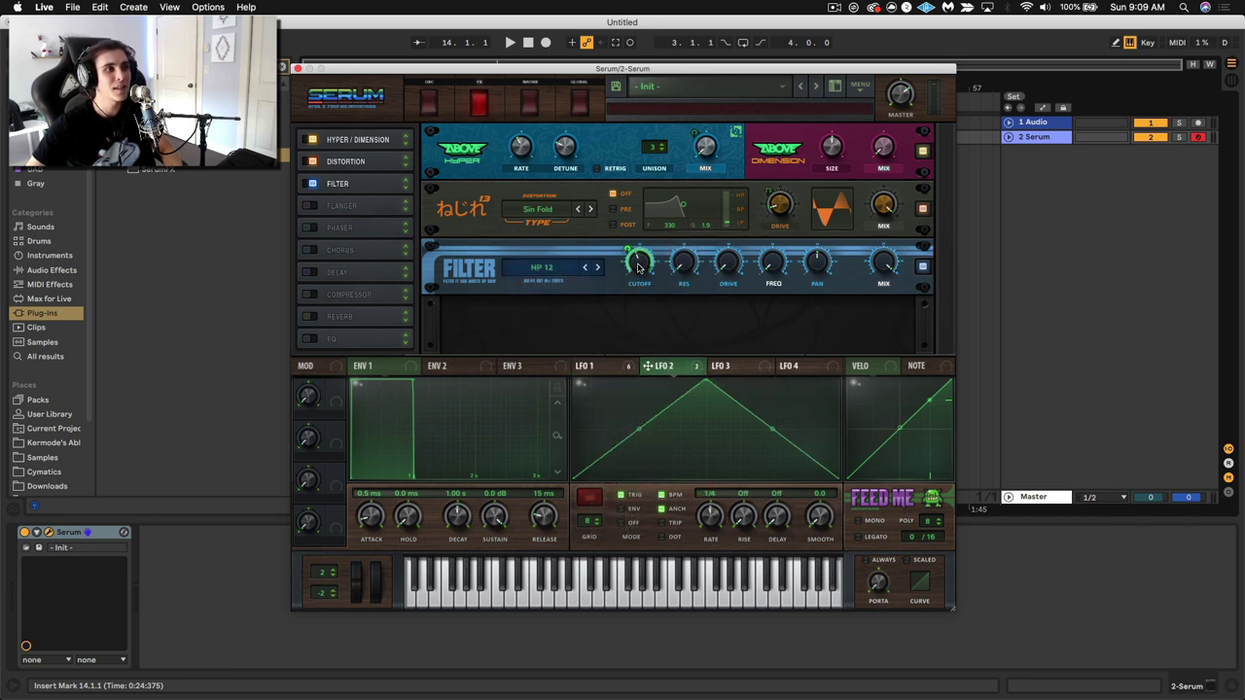
{"action": "right_click", "coordinate": [642, 270]}
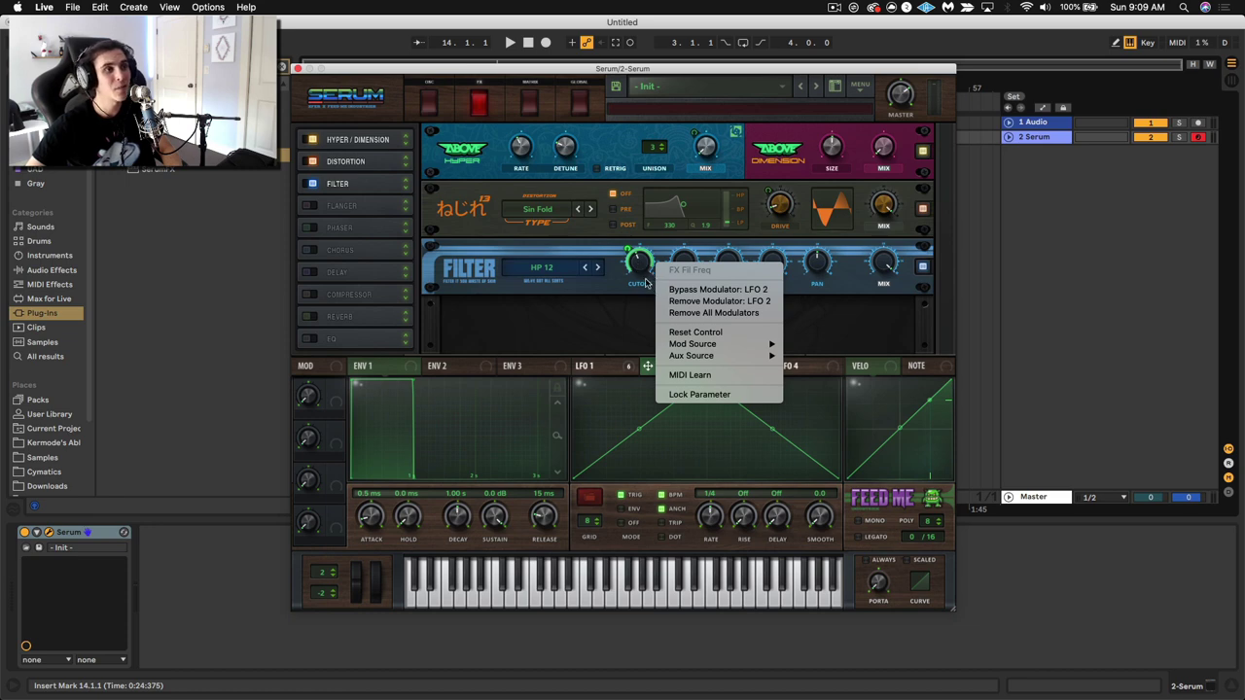
{"action": "left_click", "coordinate": [641, 274]}
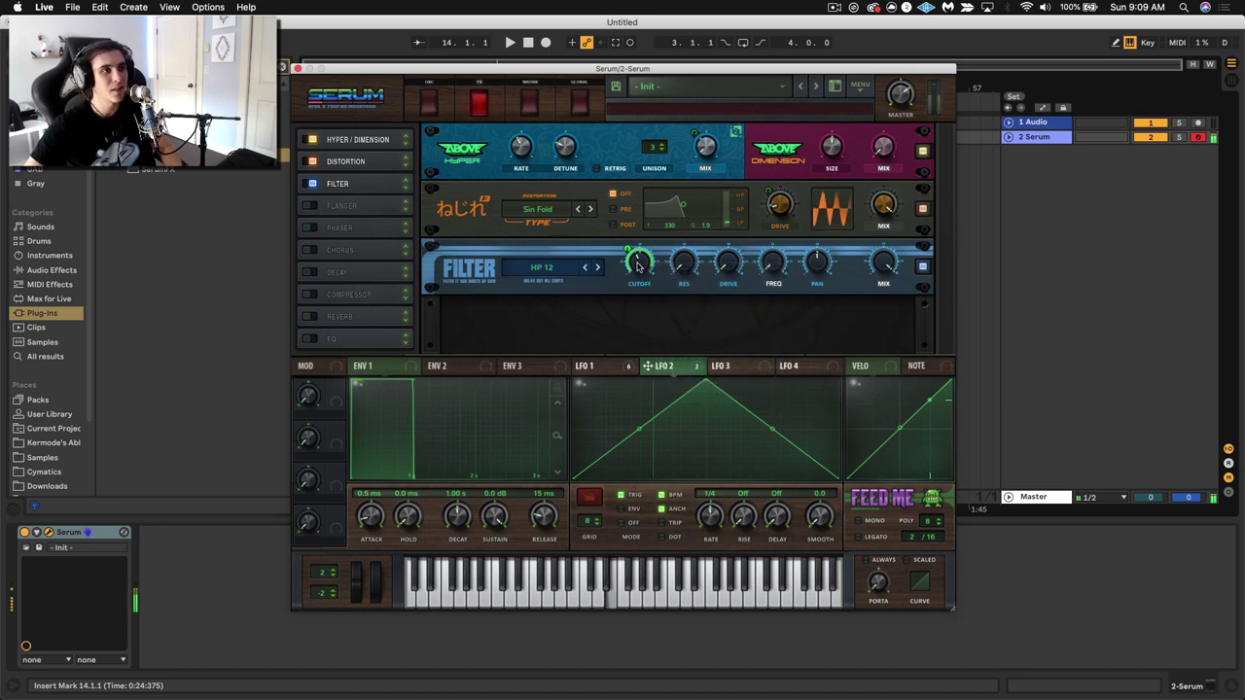
{"action": "mouse_move", "coordinate": [631, 253]}
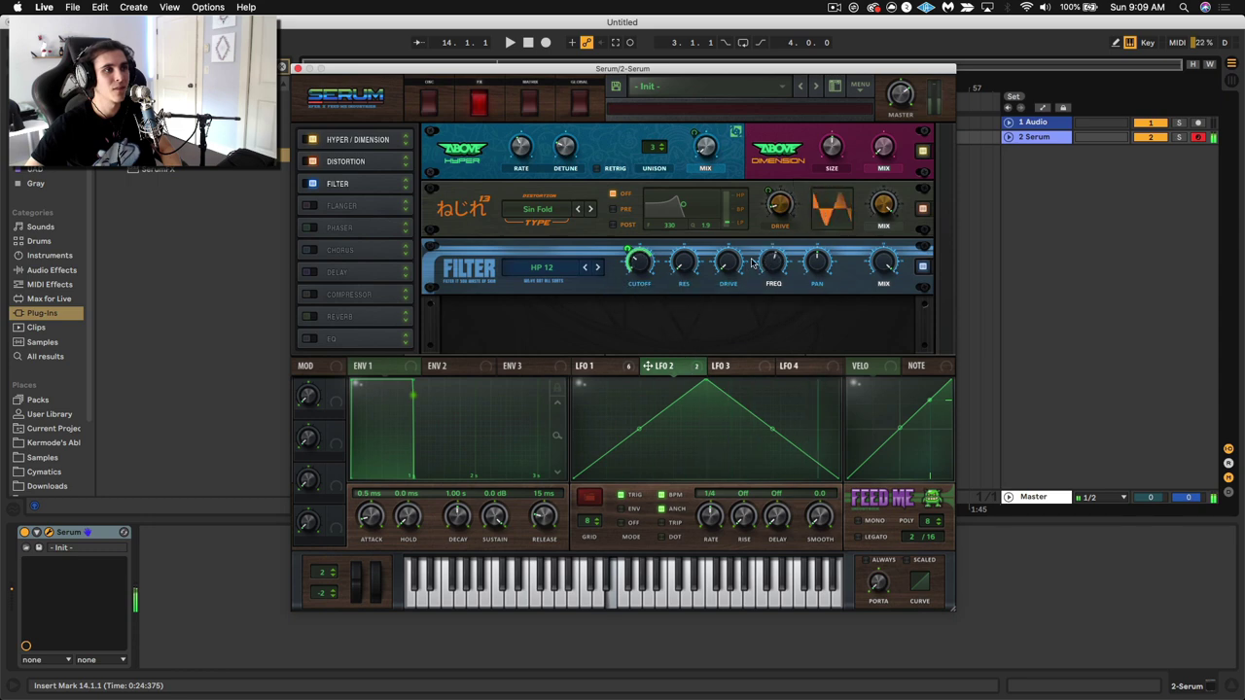
{"action": "left_click_drag", "start_coordinate": [583, 366], "coordinate": [774, 258]}
{"action": "left_click_drag", "start_coordinate": [765, 249], "coordinate": [764, 310]}
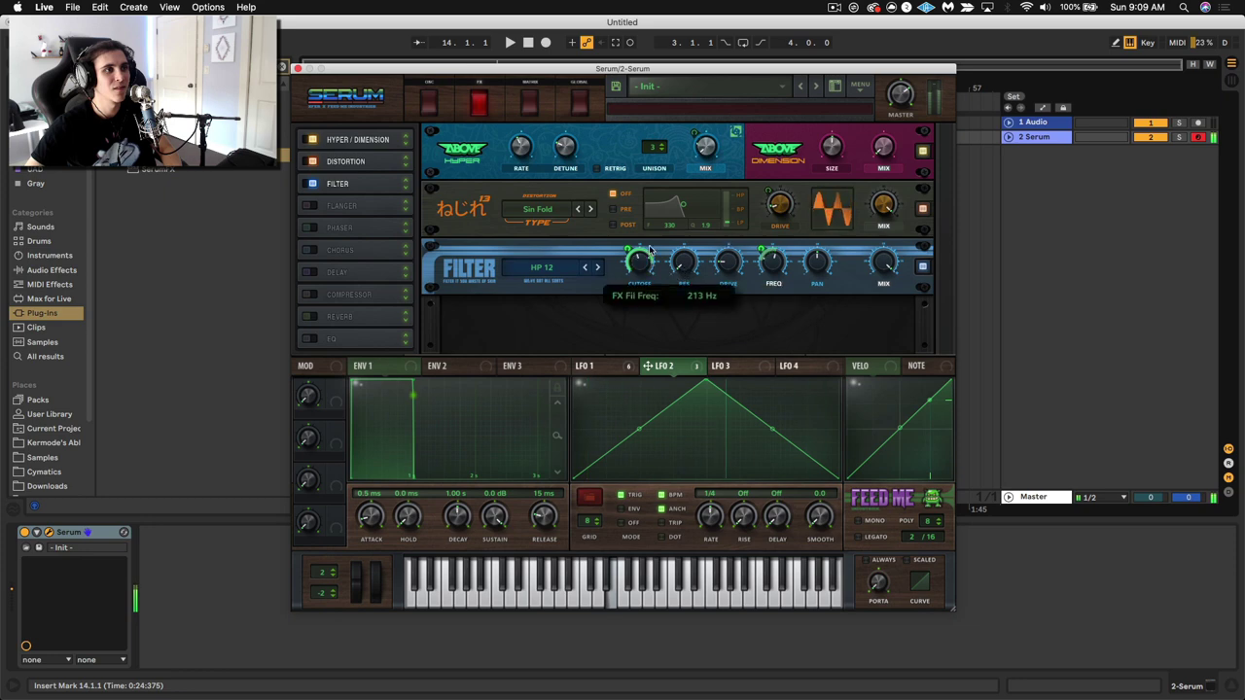
Set the cutoff to 67 Hz, switch to LH 12, and tune LFO 2's depths on cutoff and FREQ
{"action": "left_click_drag", "start_coordinate": [650, 250], "coordinate": [652, 309]}
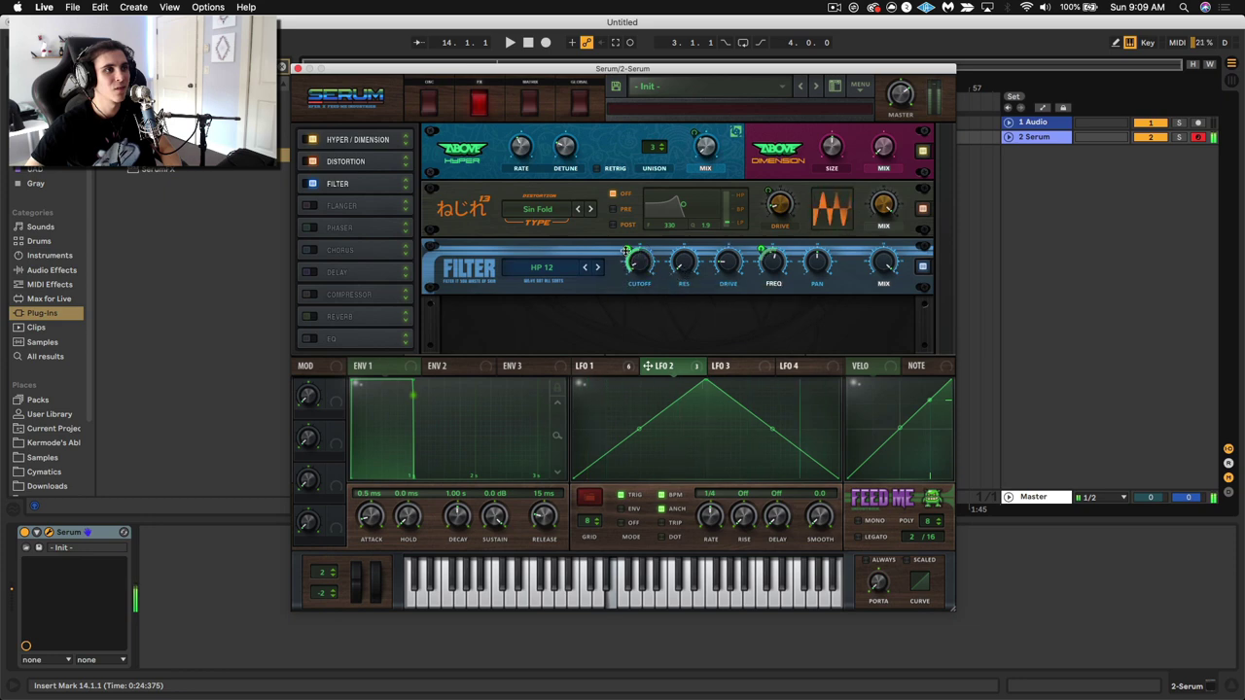
{"action": "left_click_drag", "start_coordinate": [639, 262], "coordinate": [647, 234]}
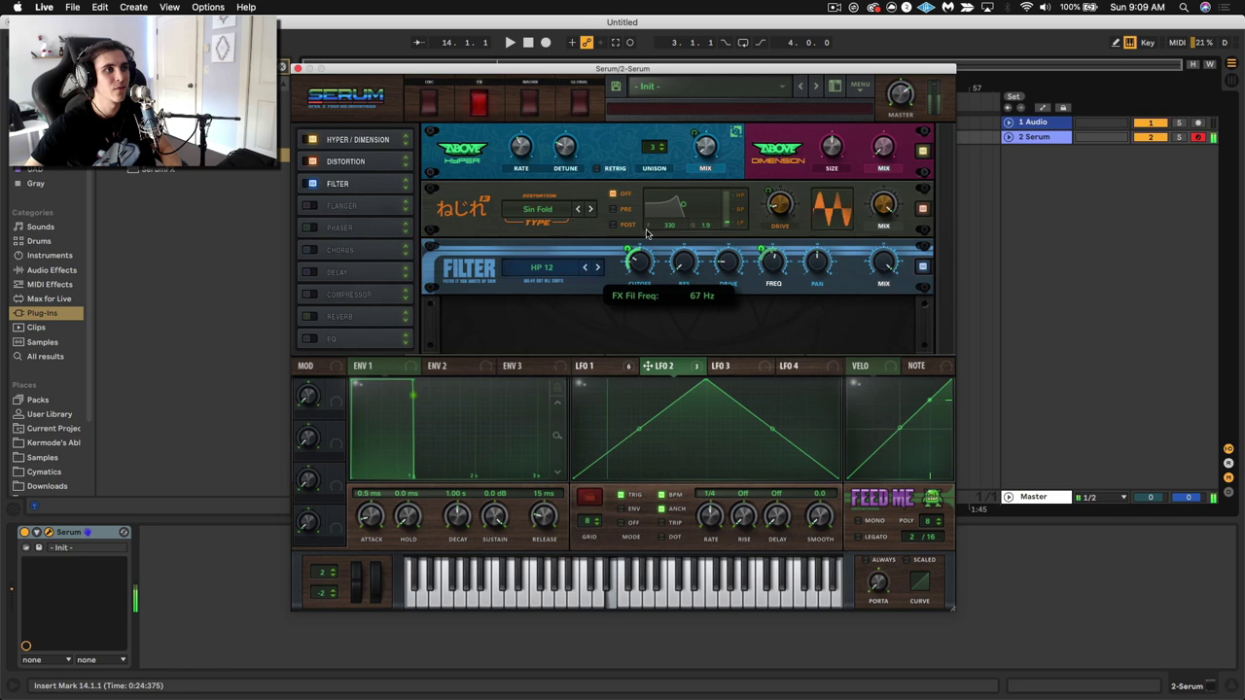
{"action": "left_click", "coordinate": [586, 268]}
{"action": "left_click", "coordinate": [586, 270]}
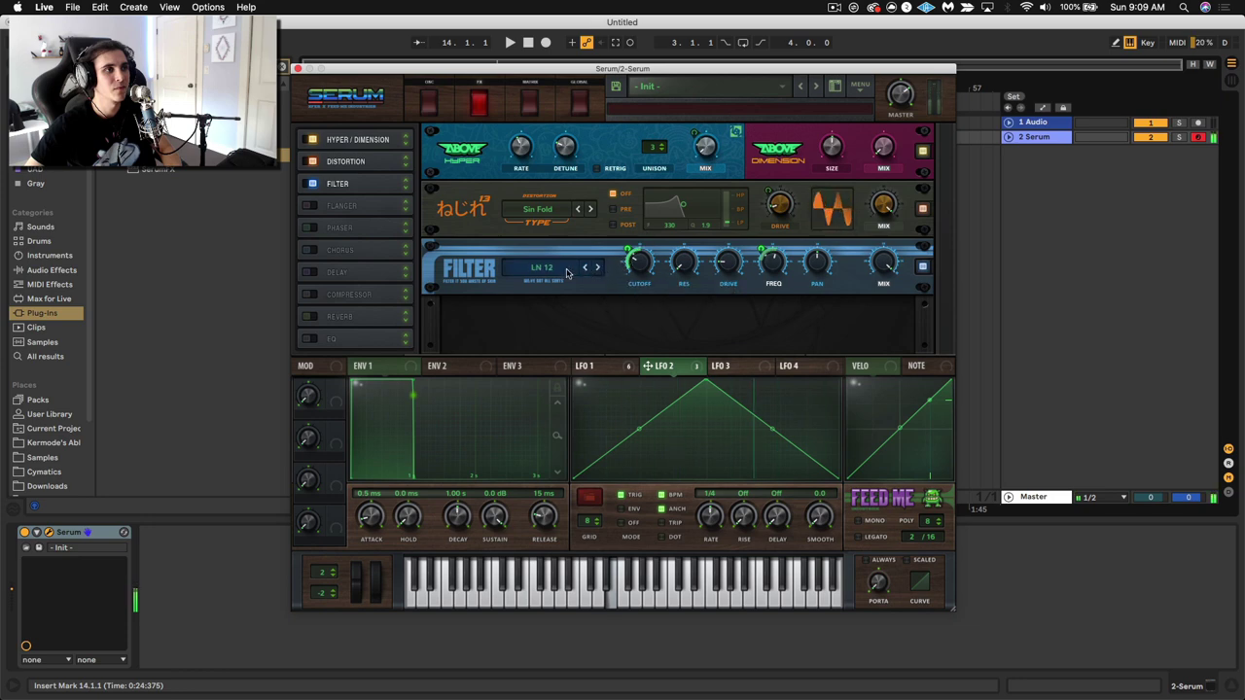
{"action": "left_click", "coordinate": [586, 269]}
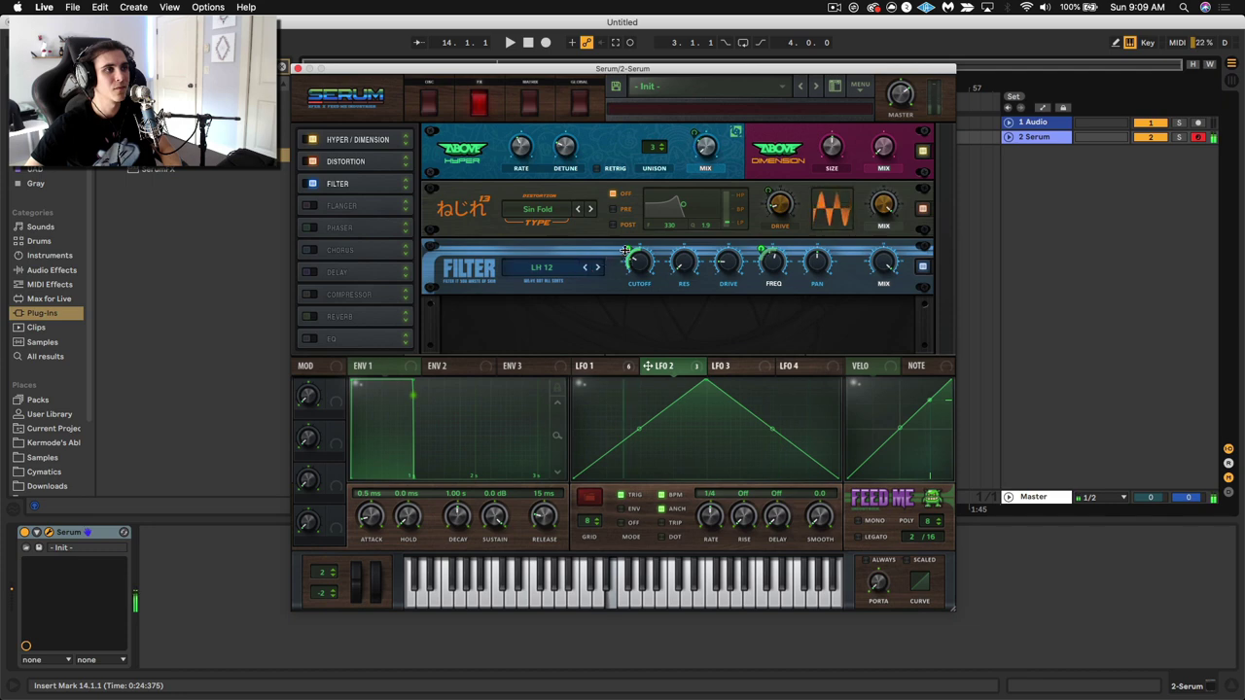
{"action": "left_click_drag", "start_coordinate": [627, 252], "coordinate": [637, 259]}
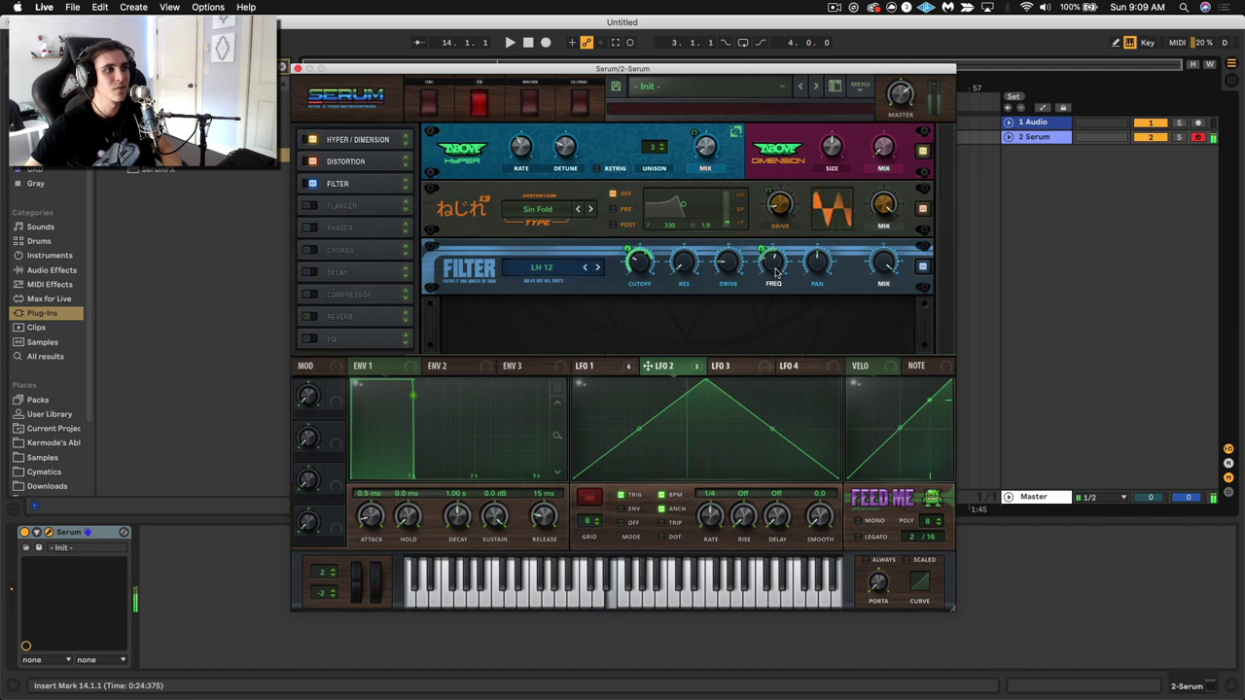
{"action": "left_click_drag", "start_coordinate": [761, 252], "coordinate": [770, 259]}
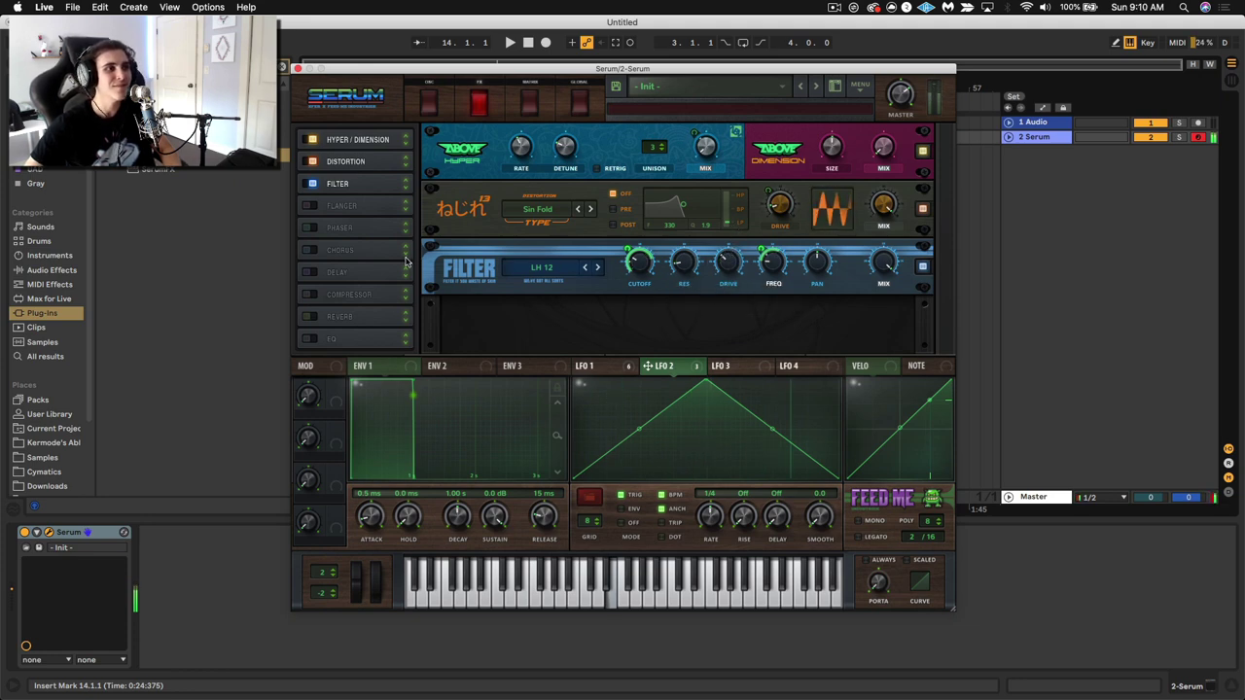
Turn on the Compressor (about -15.3 dB threshold) and drag LFO 1 into two peaks with a shallow mid-cycle dip
{"action": "left_click", "coordinate": [309, 294]}
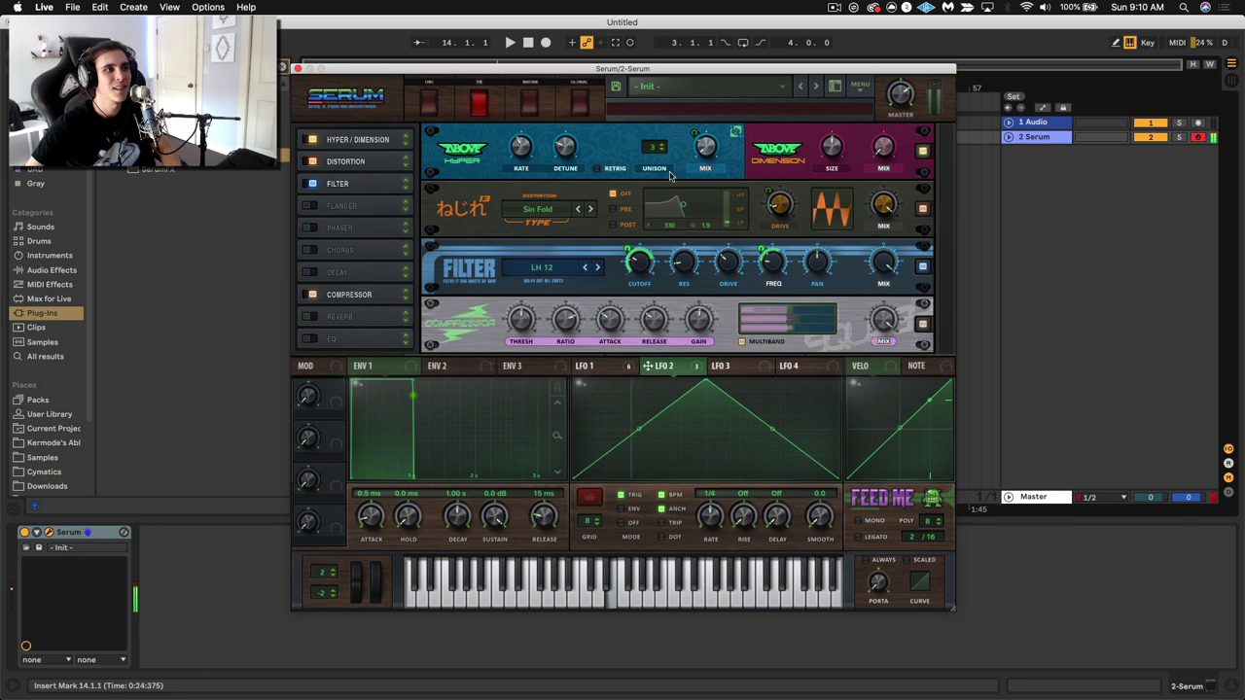
{"action": "left_click", "coordinate": [618, 363]}
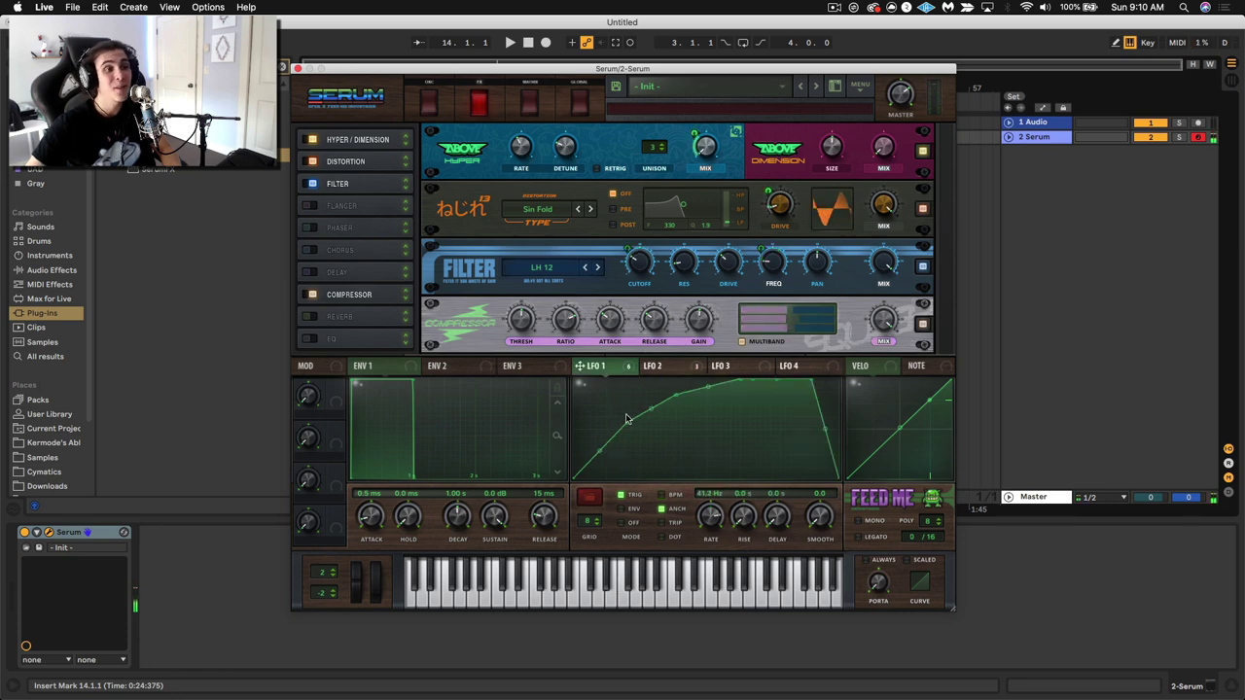
{"action": "left_click_drag", "start_coordinate": [656, 416], "coordinate": [693, 460]}
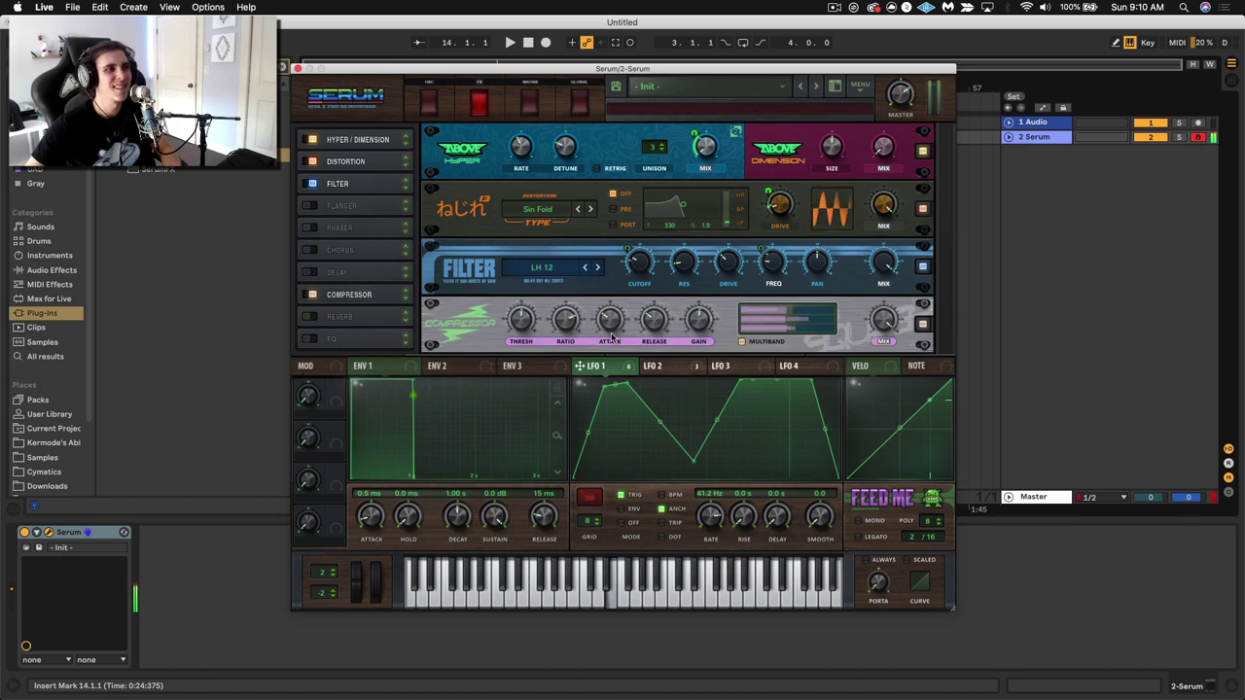
{"action": "mouse_move", "coordinate": [530, 322]}
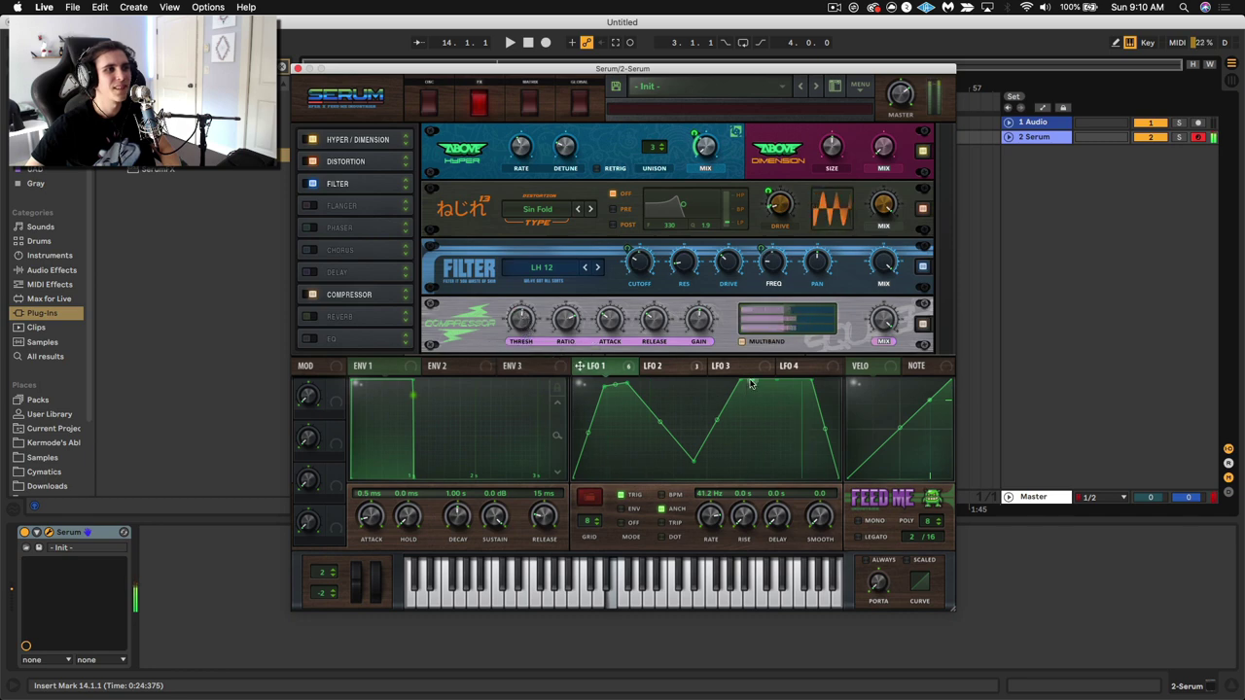
{"action": "left_click_drag", "start_coordinate": [669, 396], "coordinate": [692, 425]}
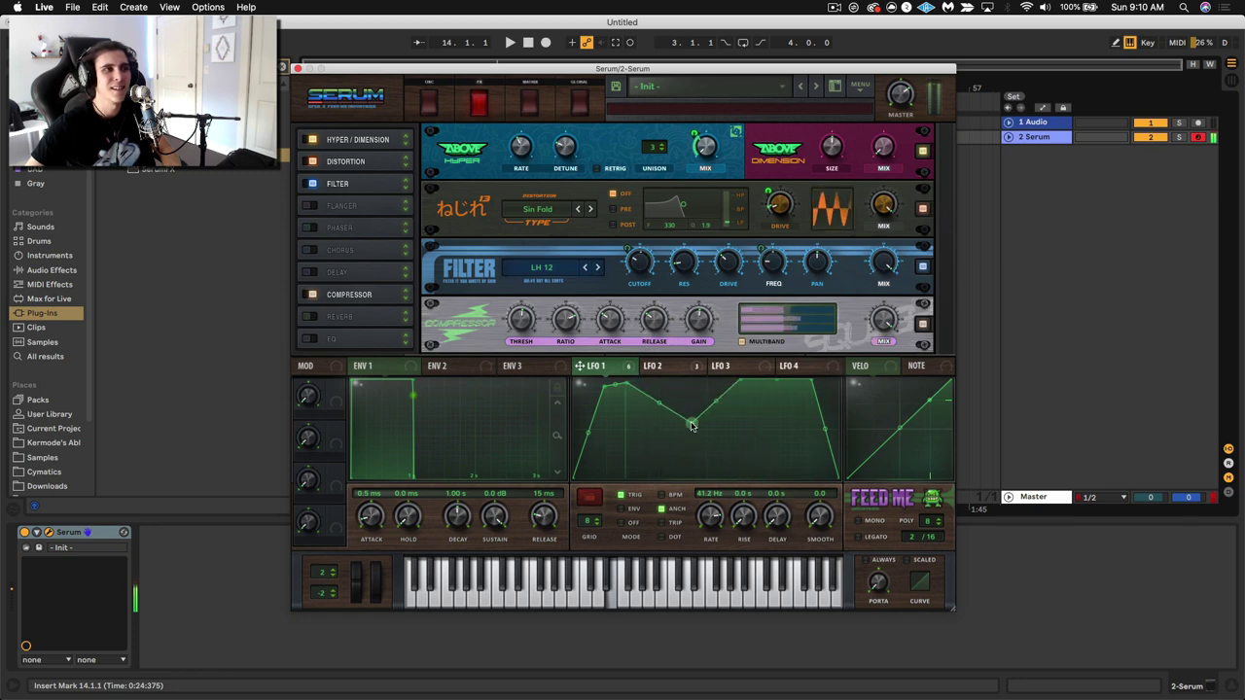